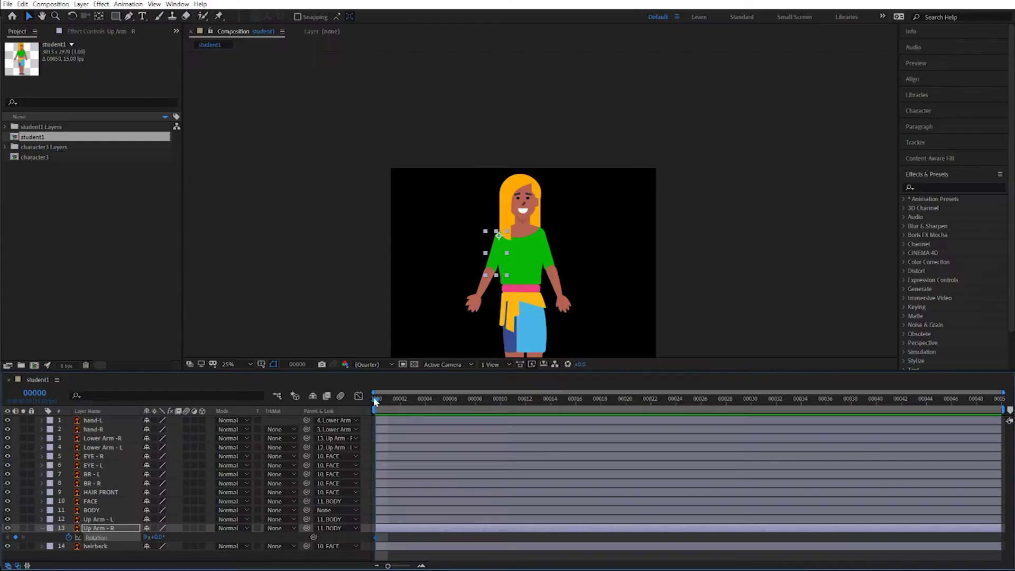
- Set the Up Arm - R layer's rotation to 59° at frame 10 to raise the arm
drag(427, 407, 456, 412)
click(34, 392)
text(10)
key(Return)
drag(153, 537, 192, 541)
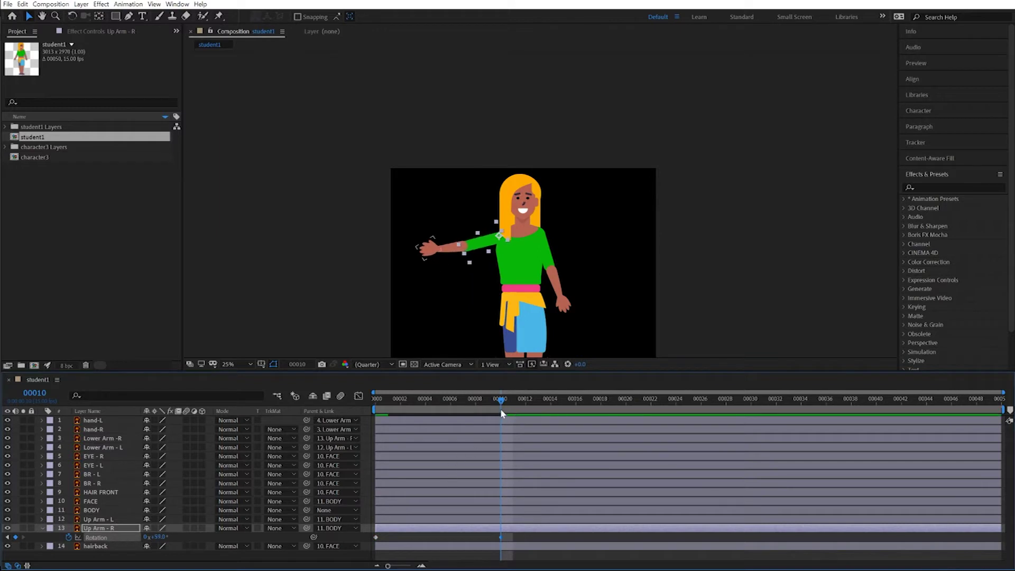
drag(500, 400, 502, 433)
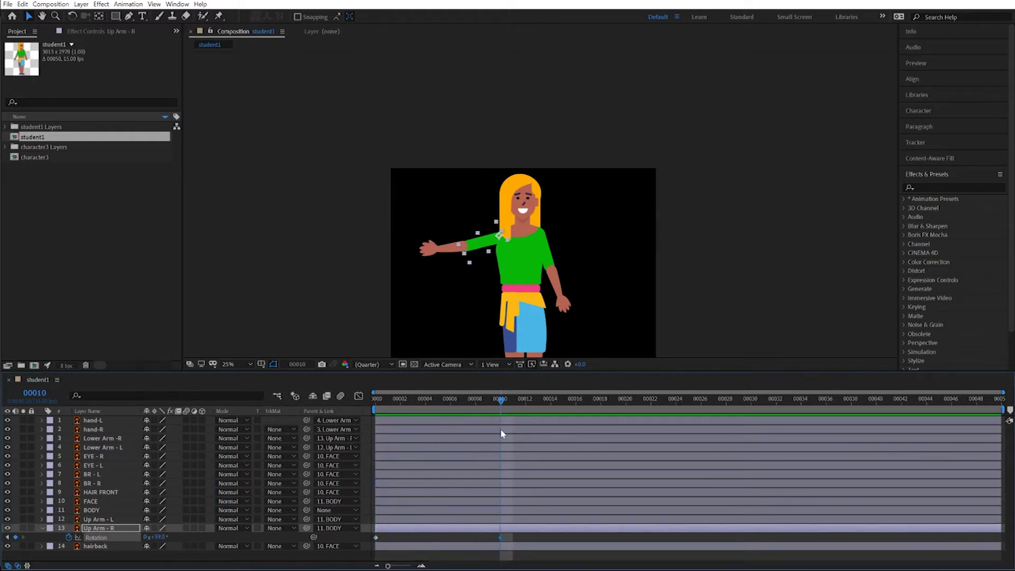
- Start keyframing the Lower Arm -R layer's rotation at frame 10 and set it to 68° at frame 15
click(445, 252)
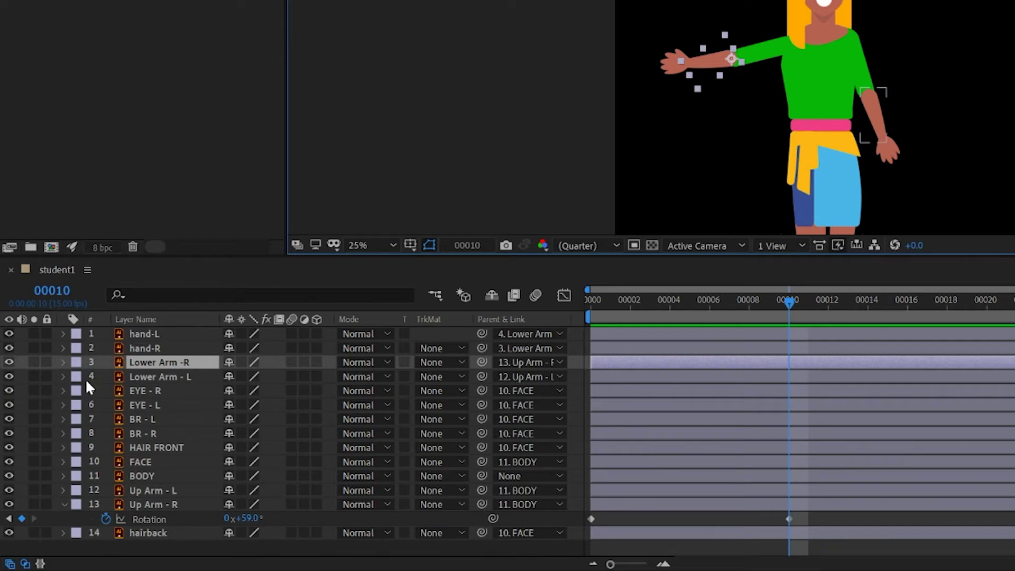
key(r)
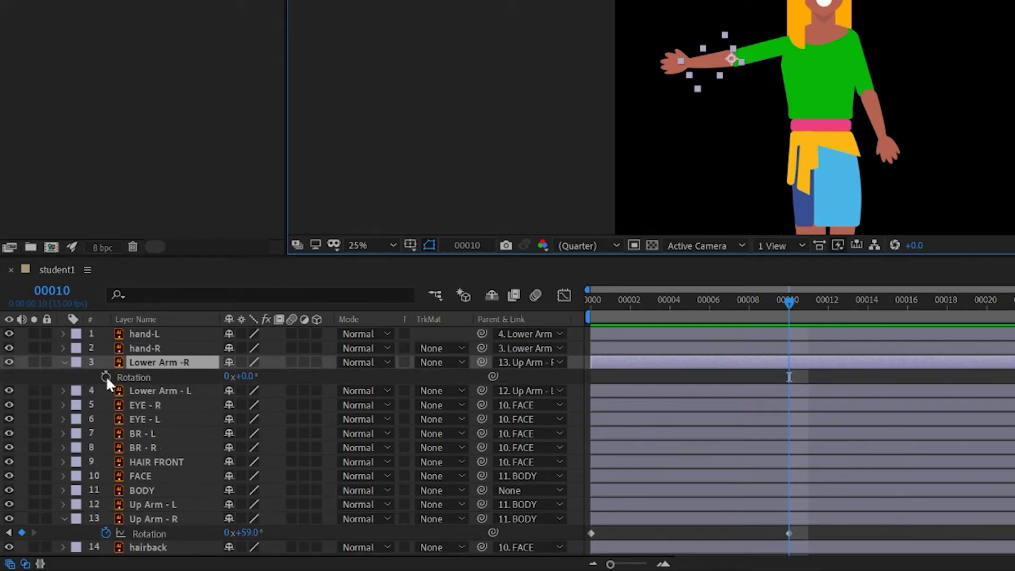
click(105, 376)
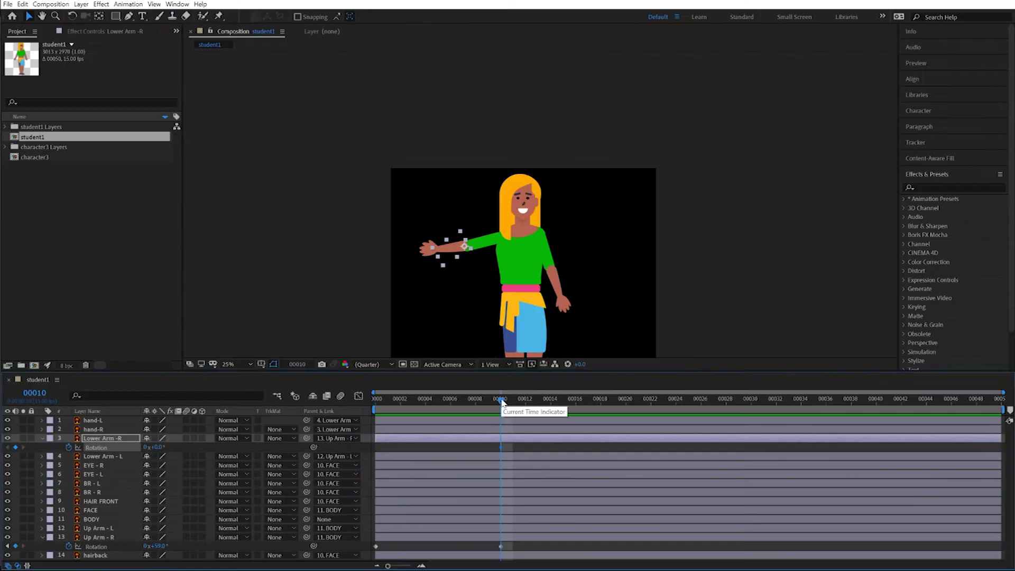
drag(501, 401, 566, 405)
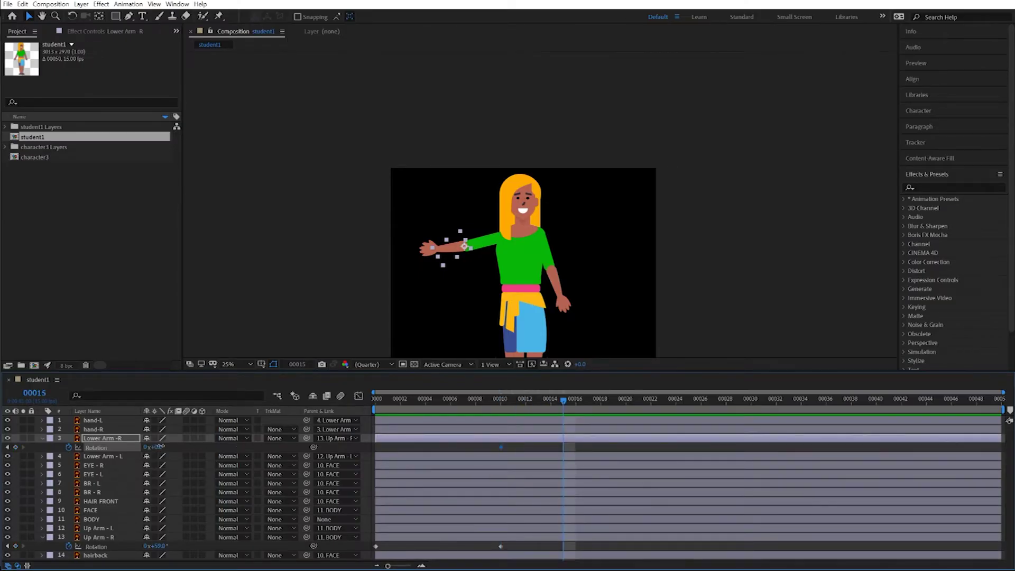
drag(161, 447, 200, 447)
- Set the Lower Arm -R rotation to 110° at frame 20 and 59° at frame 25, and scrub through the wave
drag(564, 402, 617, 429)
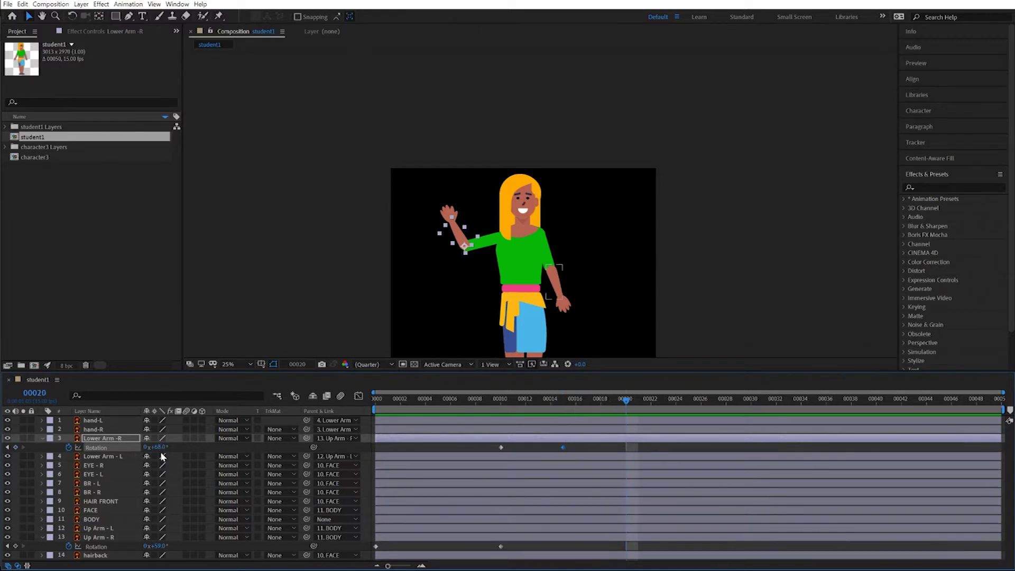
drag(160, 447, 189, 452)
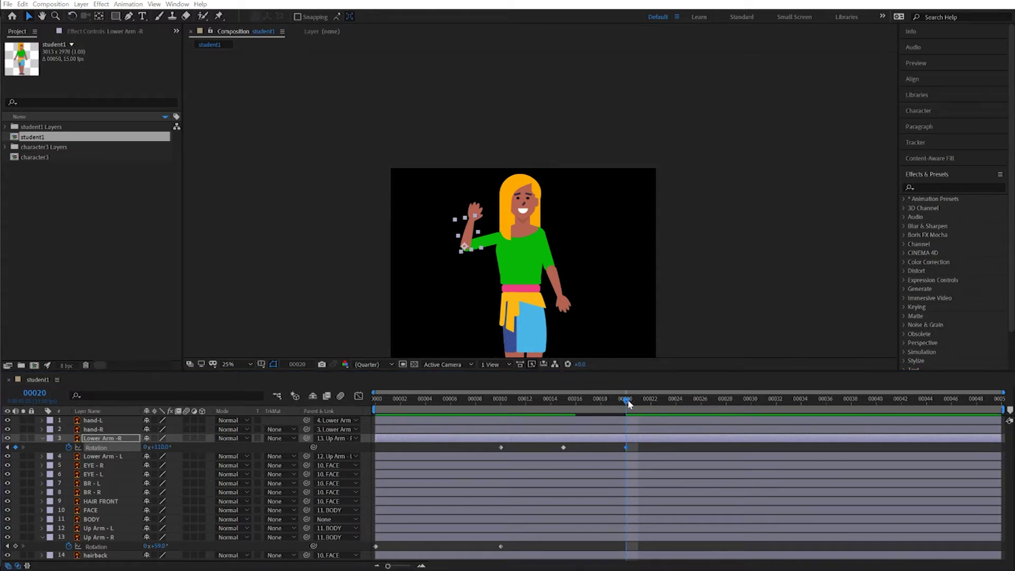
drag(628, 403, 687, 405)
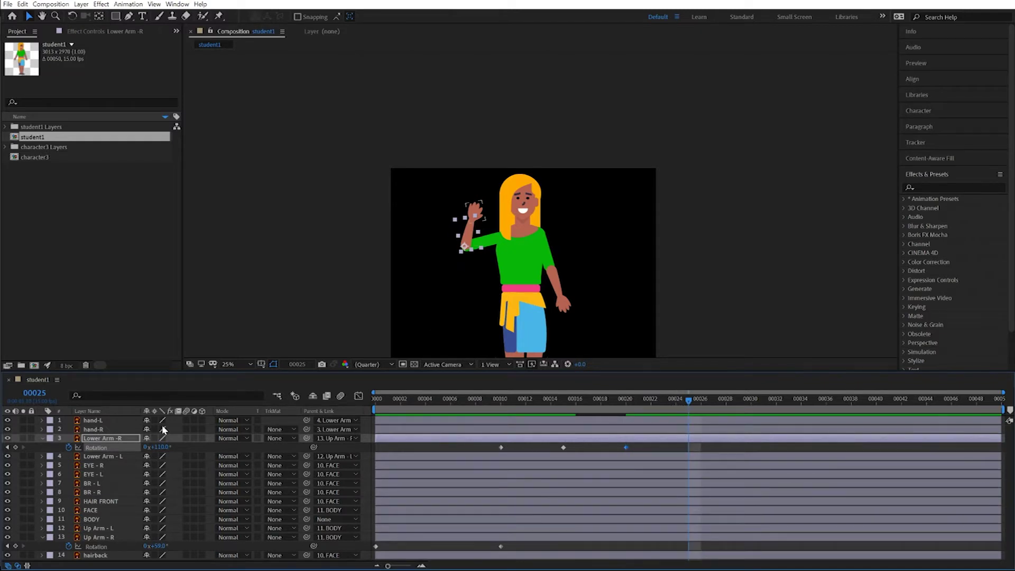
drag(162, 449, 131, 445)
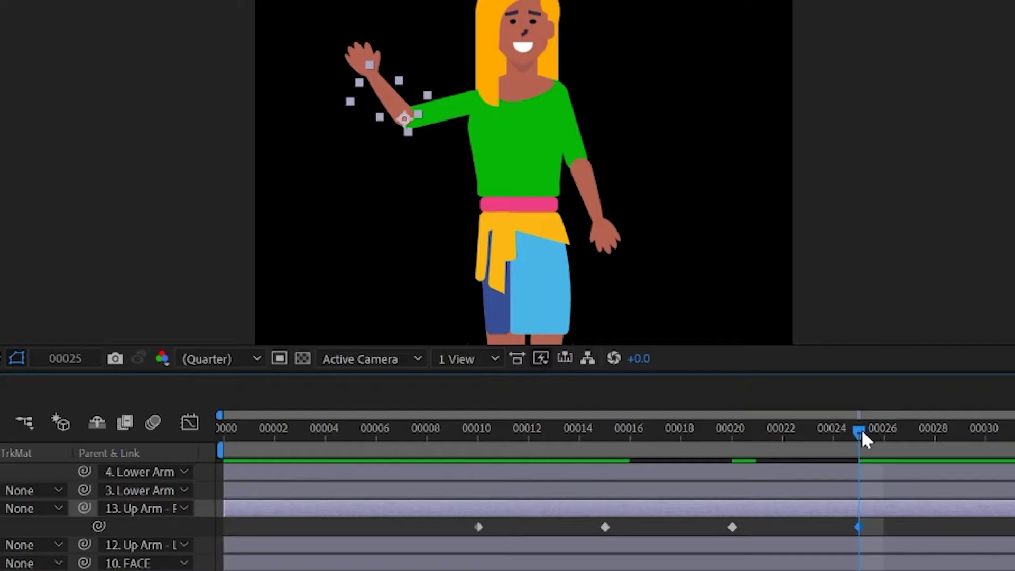
drag(861, 431, 581, 480)
drag(692, 488, 718, 517)
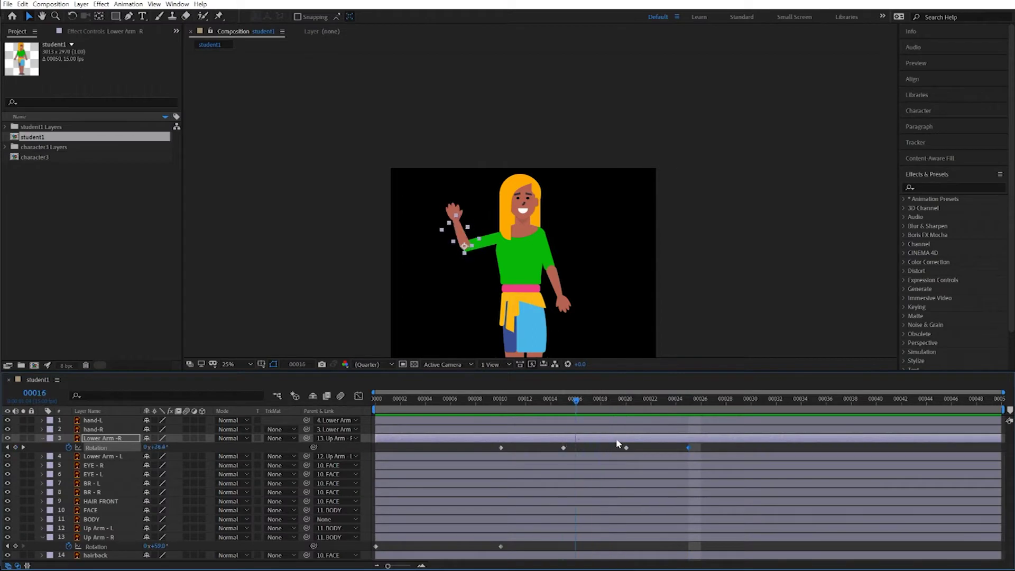
drag(618, 443, 688, 448)
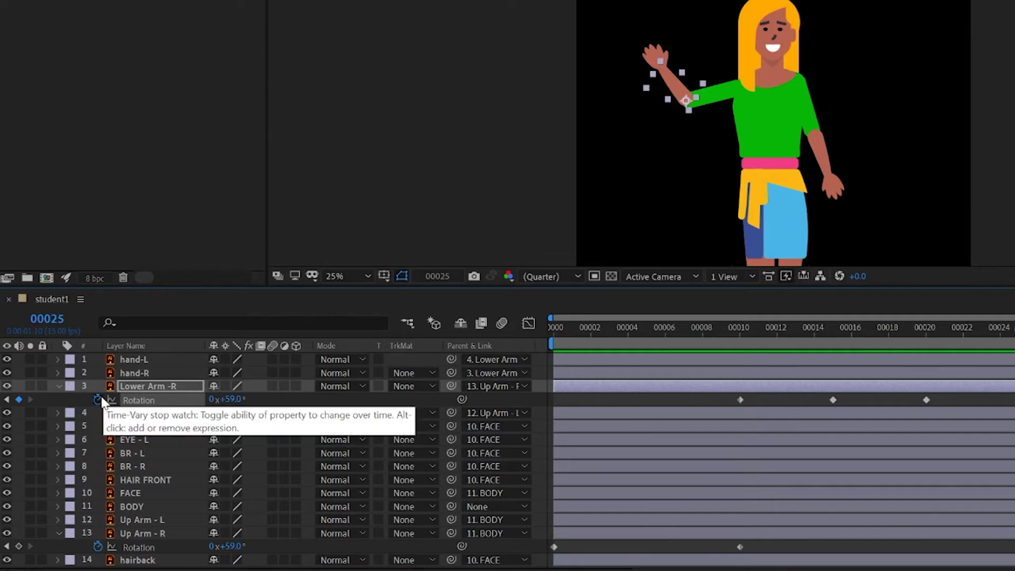
- Add the expression loopOut("cycle") to the Lower Arm -R rotation and scrub through the looped motion
alt+click(98, 400)
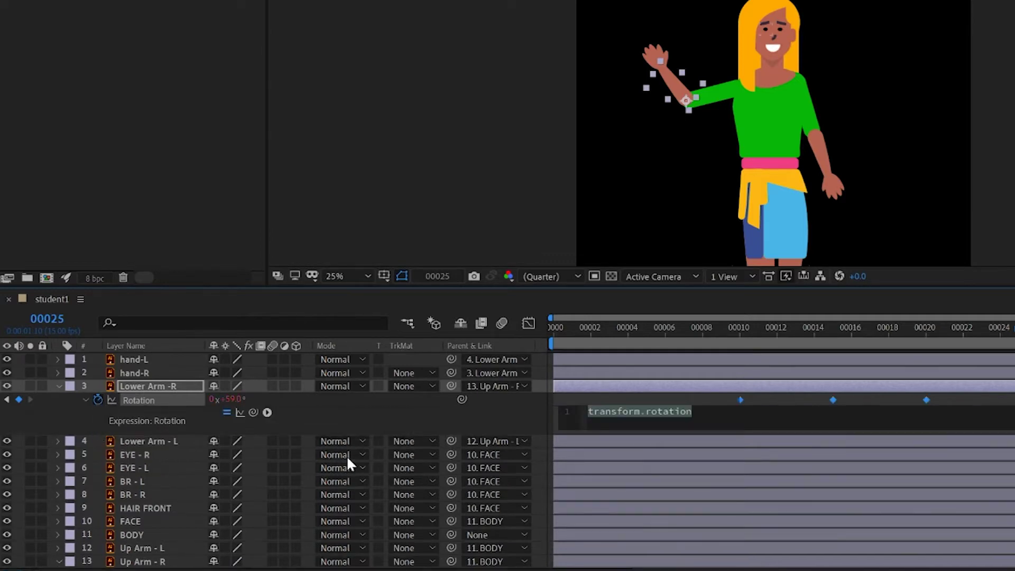
text(loo)
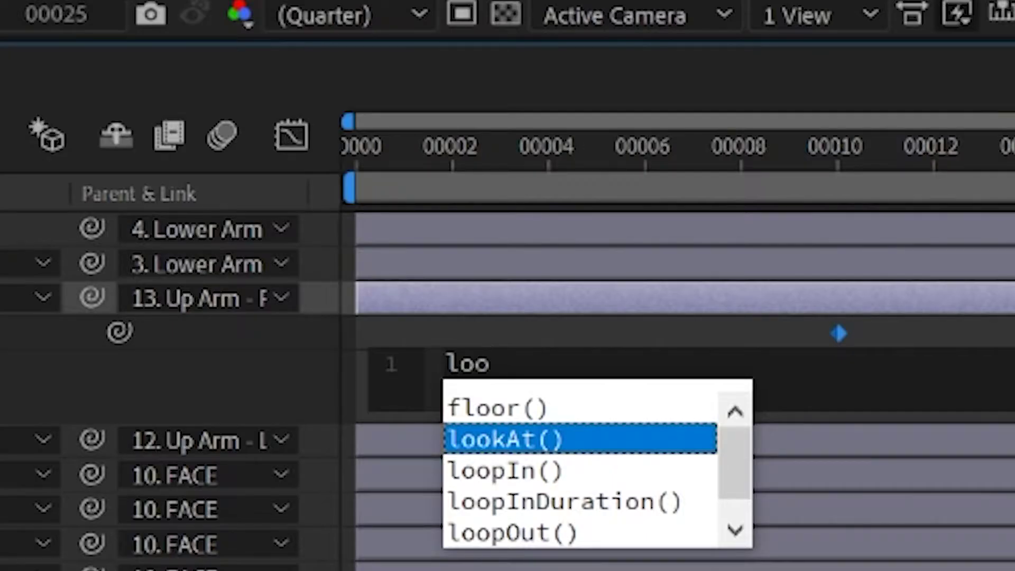
key(Down)
key(Down)
key(Down)
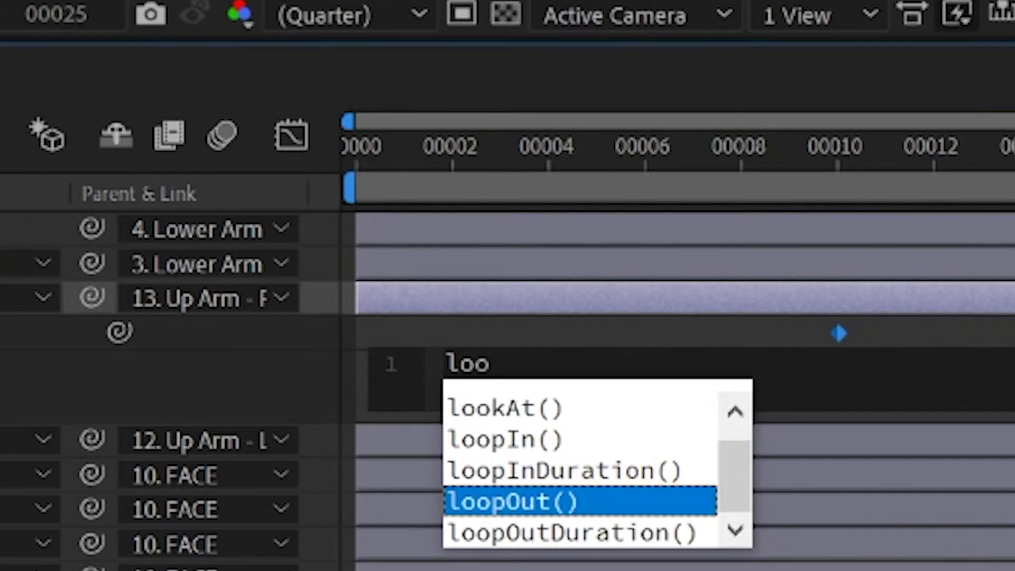
key(Return)
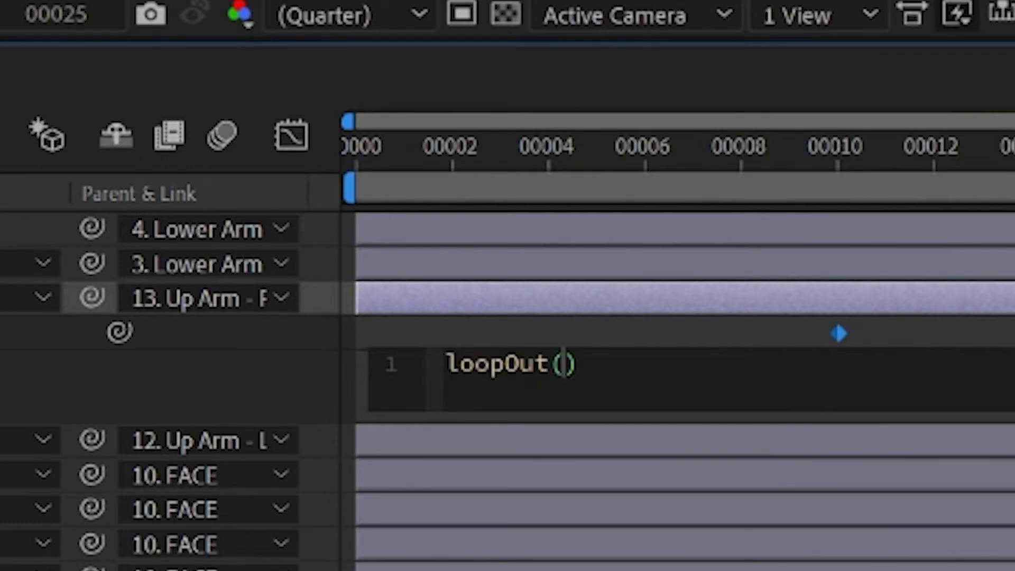
text(")
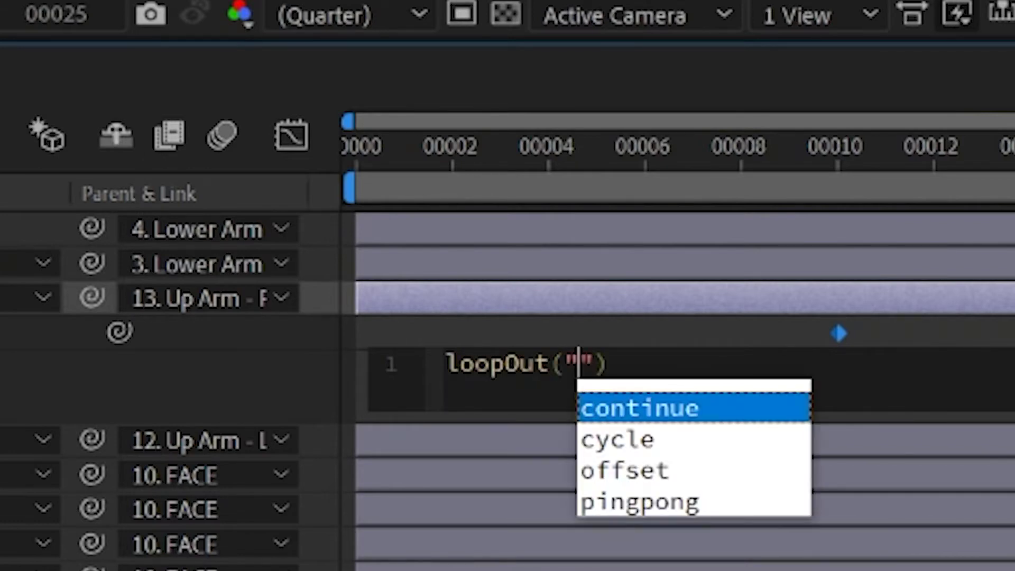
key(Down)
key(Return)
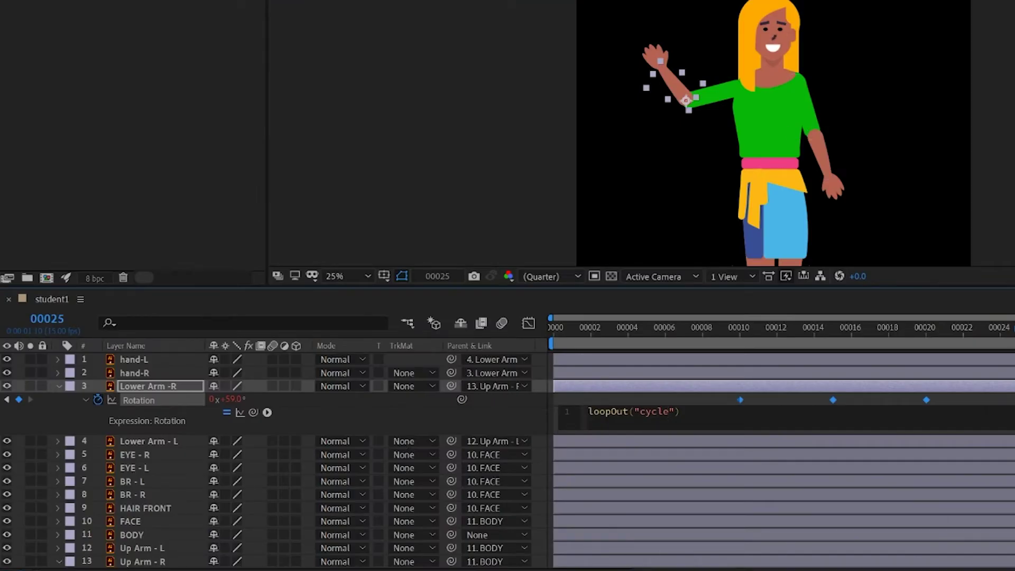
drag(846, 329, 1012, 348)
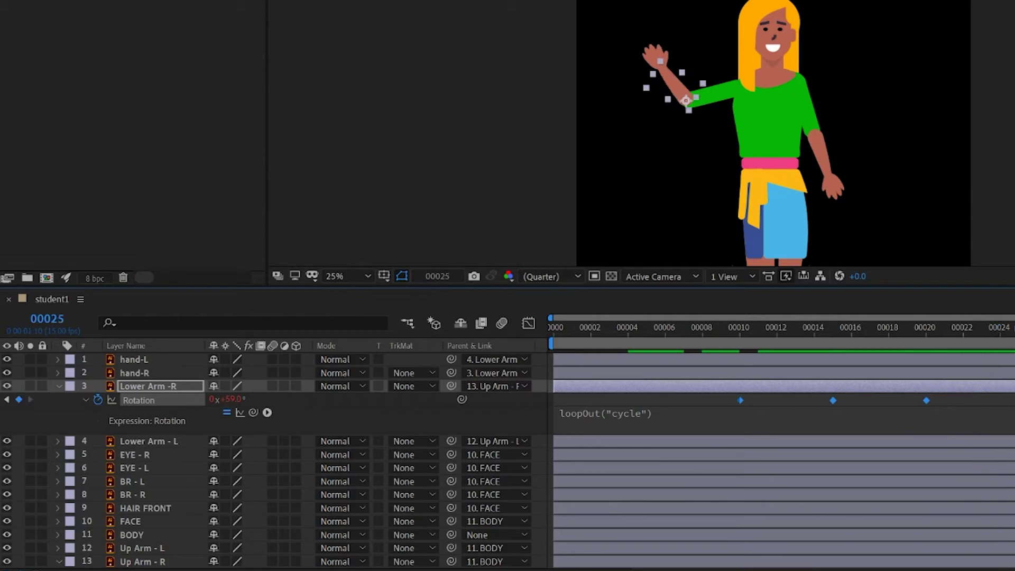
drag(1012, 348, 833, 391)
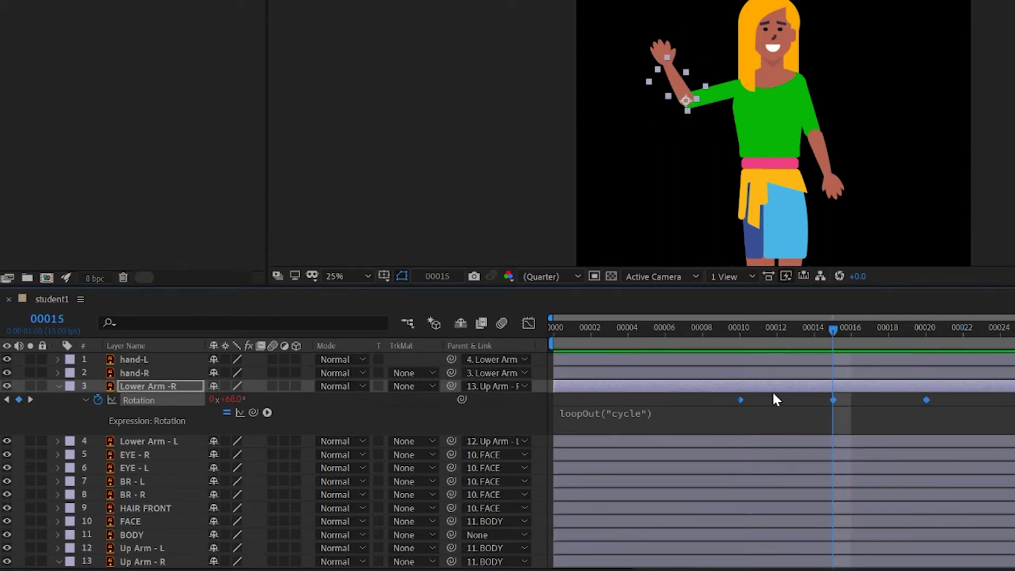
- Change the Lower Arm -R rotation expression to loopOut("cycle", 2) and scrub past the last keyframe to check the loop
click(645, 411)
click(673, 412)
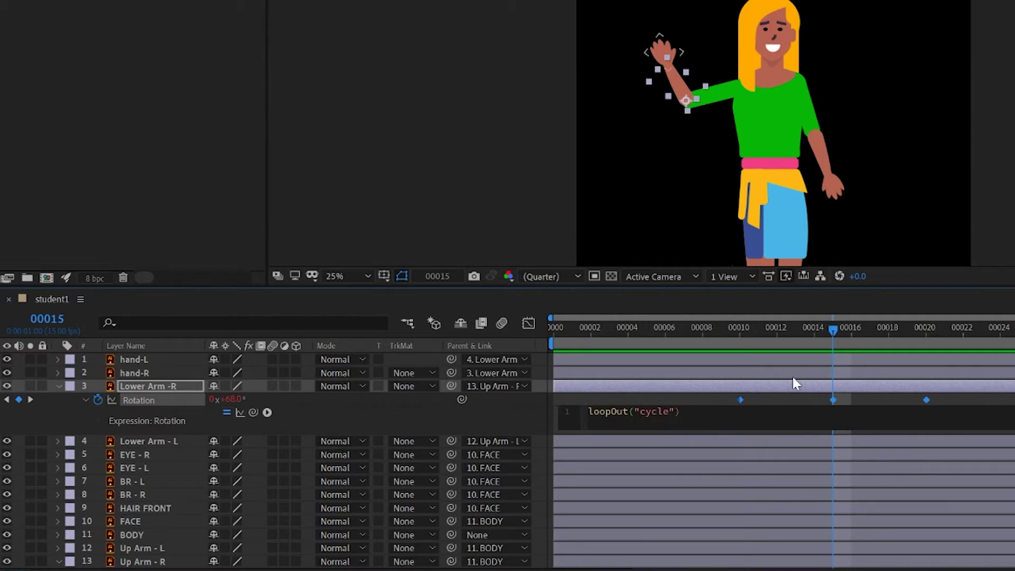
text(,)
text(2)
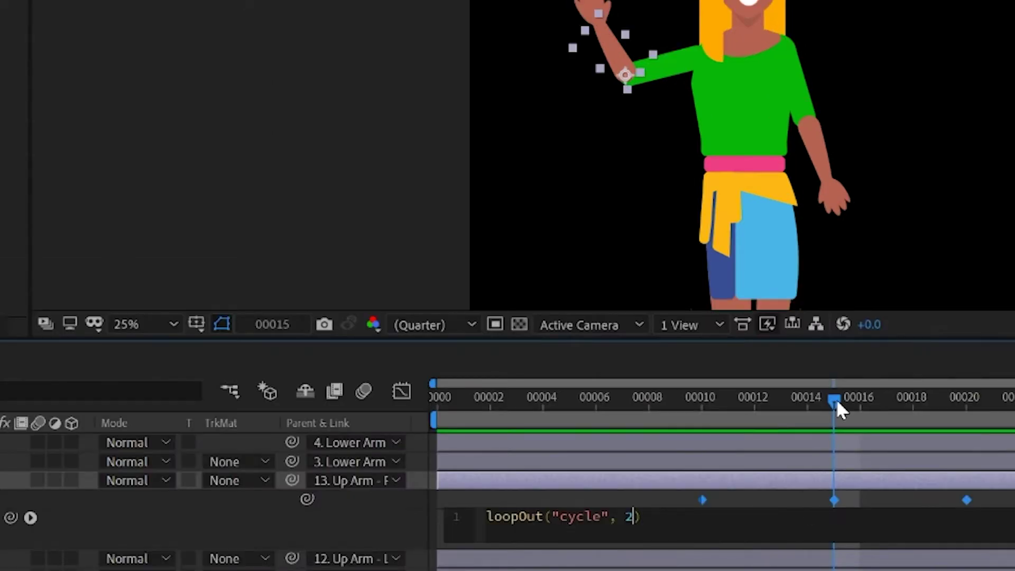
drag(852, 401, 1014, 481)
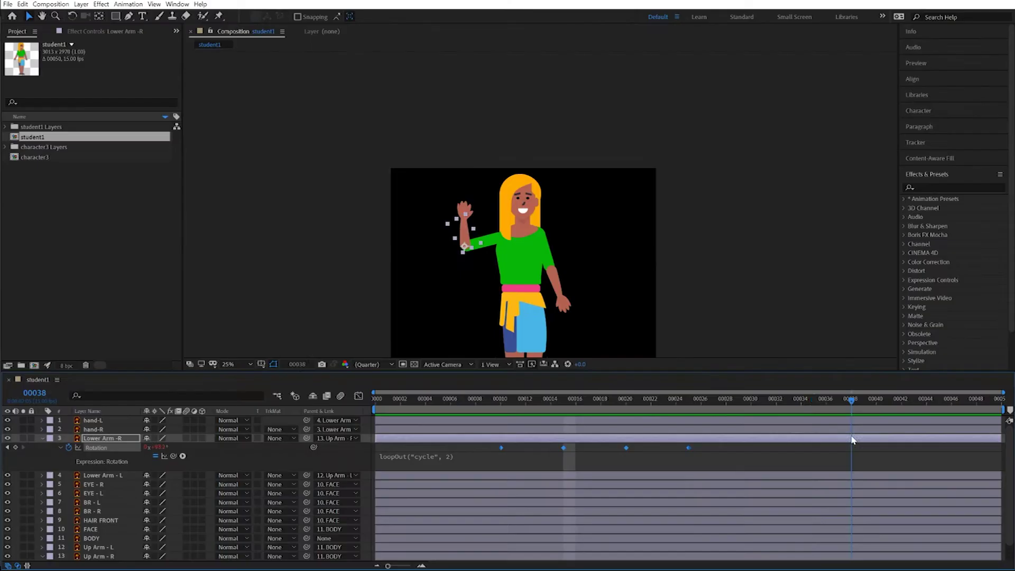
drag(852, 439, 776, 439)
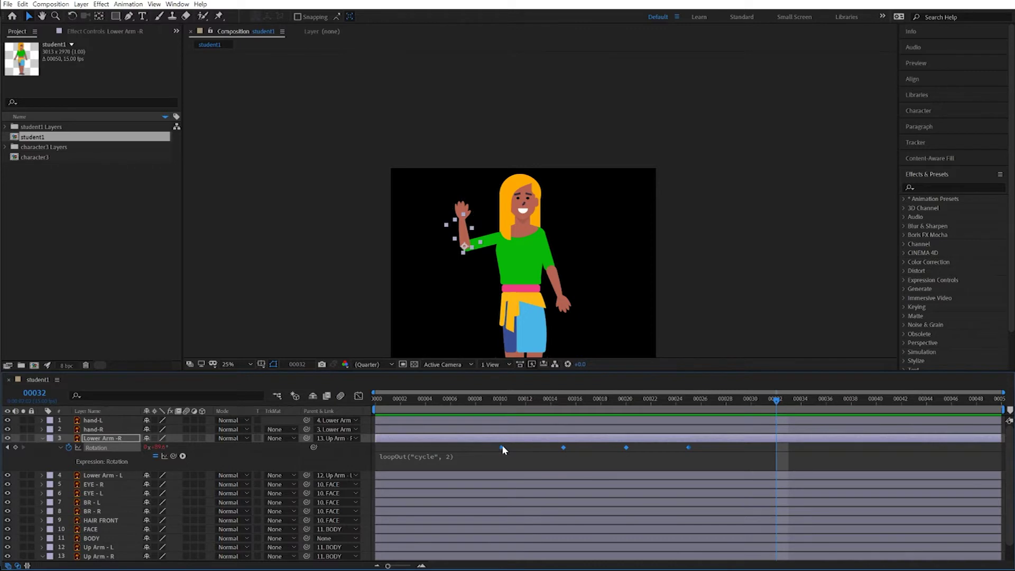
- Try the Lower Arm -R rotation expression as loopOut("cycle", 3) and scrub around the last keyframe
click(449, 458)
click(467, 455)
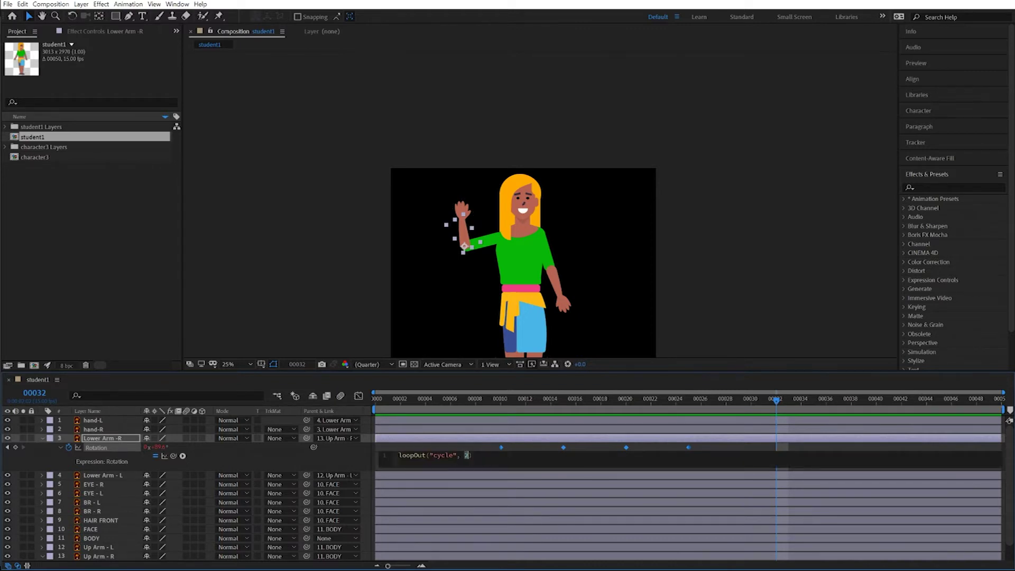
key(BackSpace)
text(3)
drag(775, 401, 688, 416)
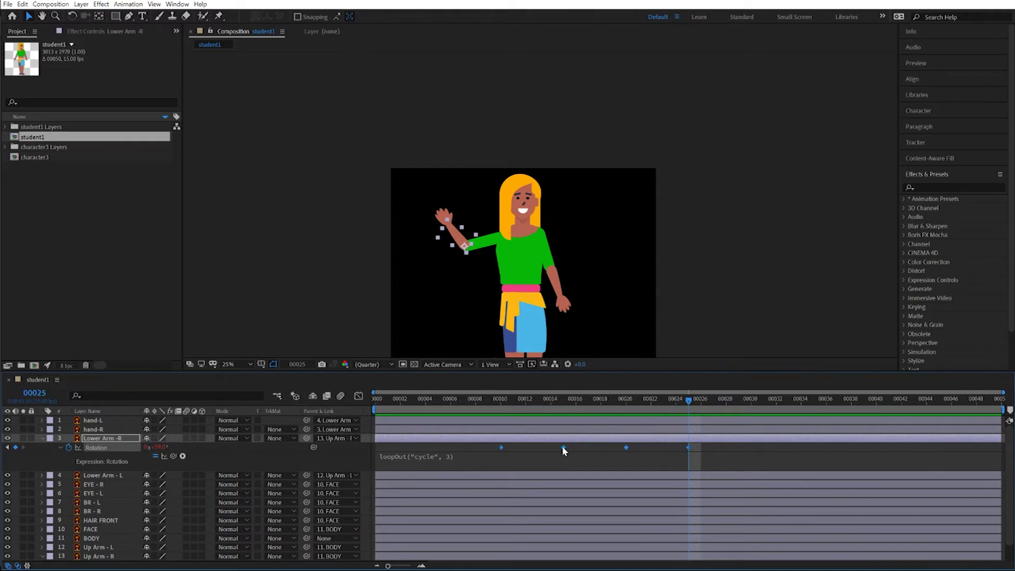
drag(691, 401, 675, 416)
- Restore the Lower Arm -R rotation expression to loopOut("cycle", 2) and scrub back through the wave
click(435, 461)
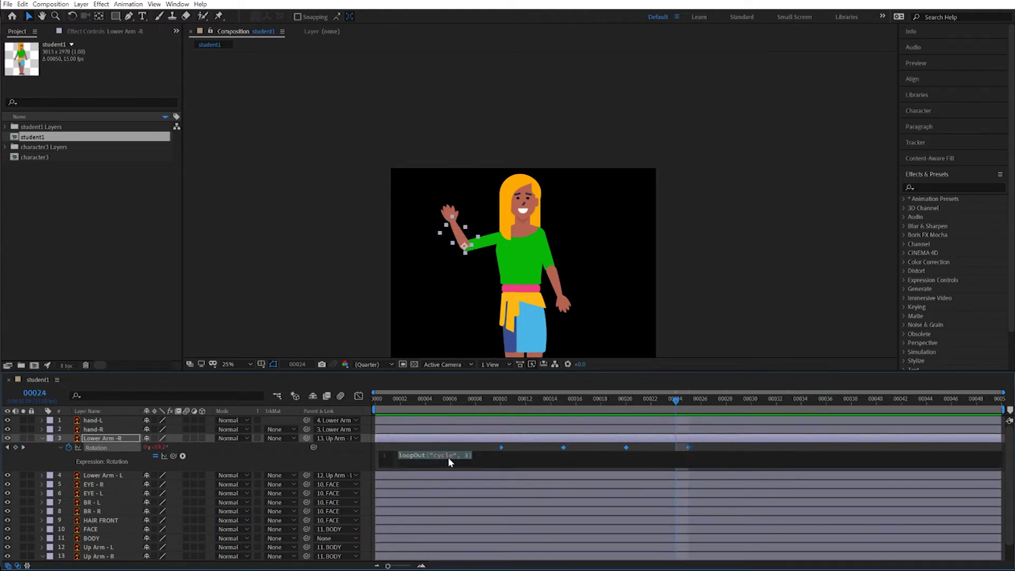
click(464, 456)
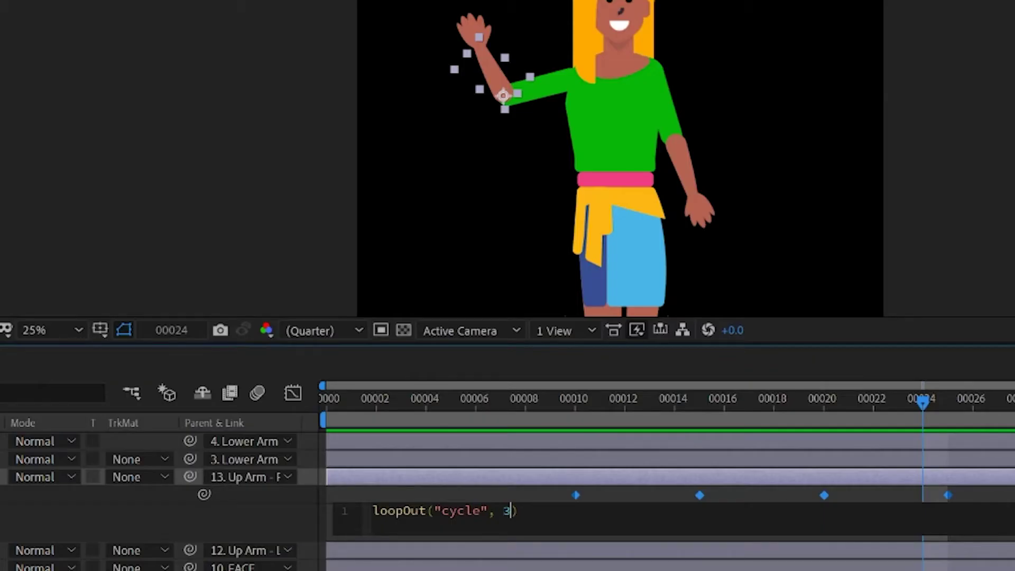
key(BackSpace)
text(2)
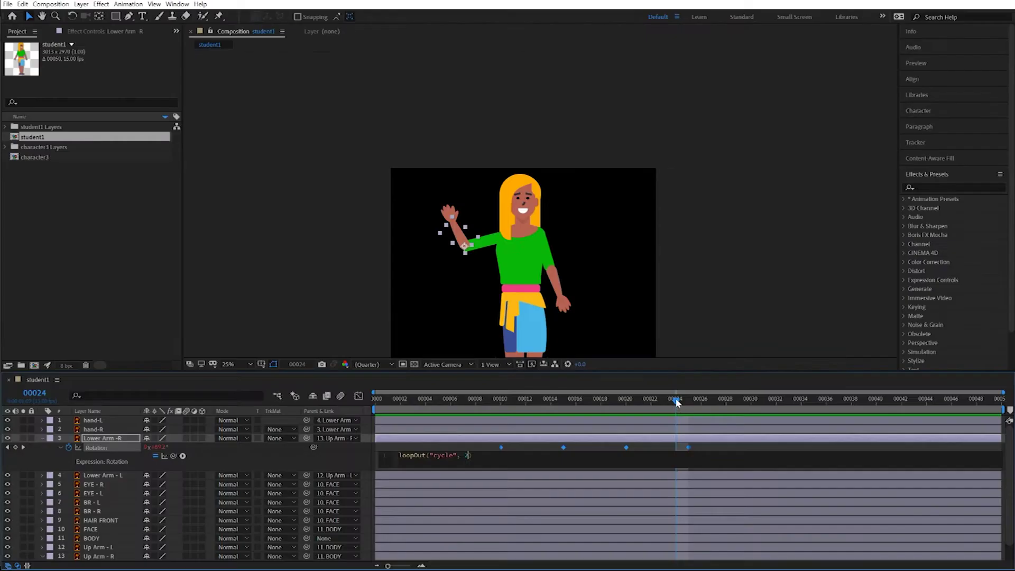
drag(922, 404, 513, 437)
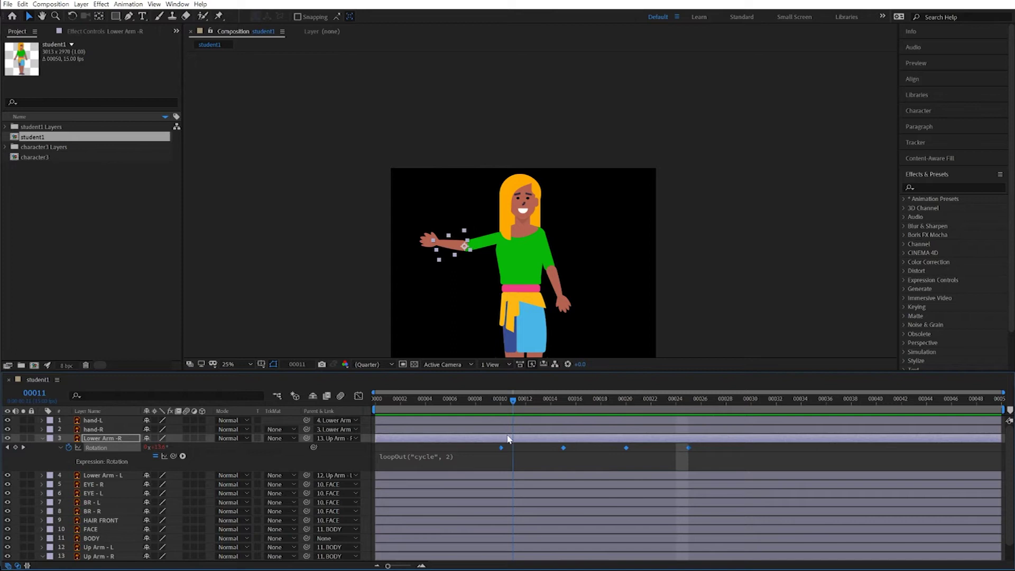
- Start rotation keyframes on the FACE layer at frame 10, keeping the Lower Arm -R properties collapsed
click(42, 438)
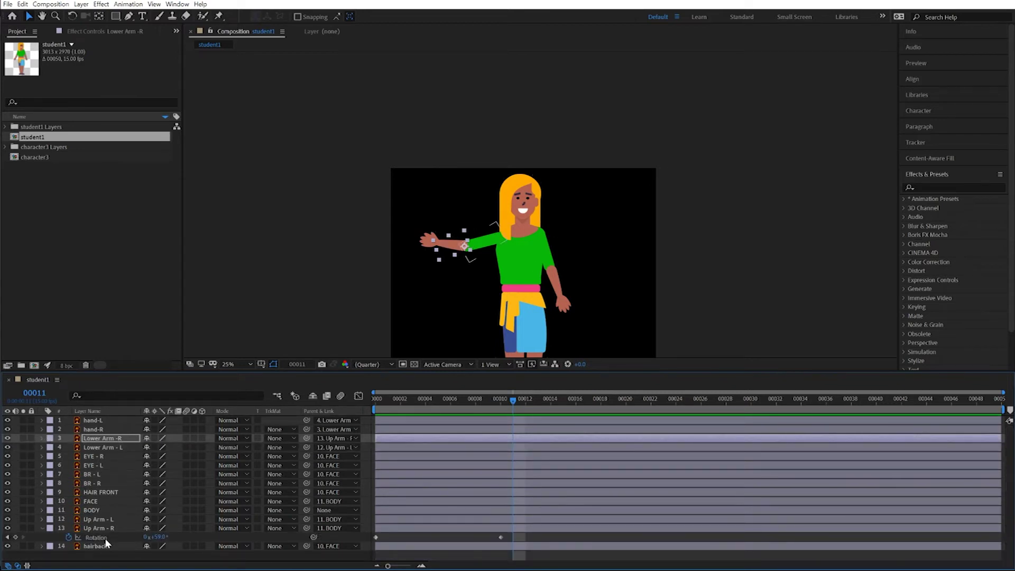
click(97, 502)
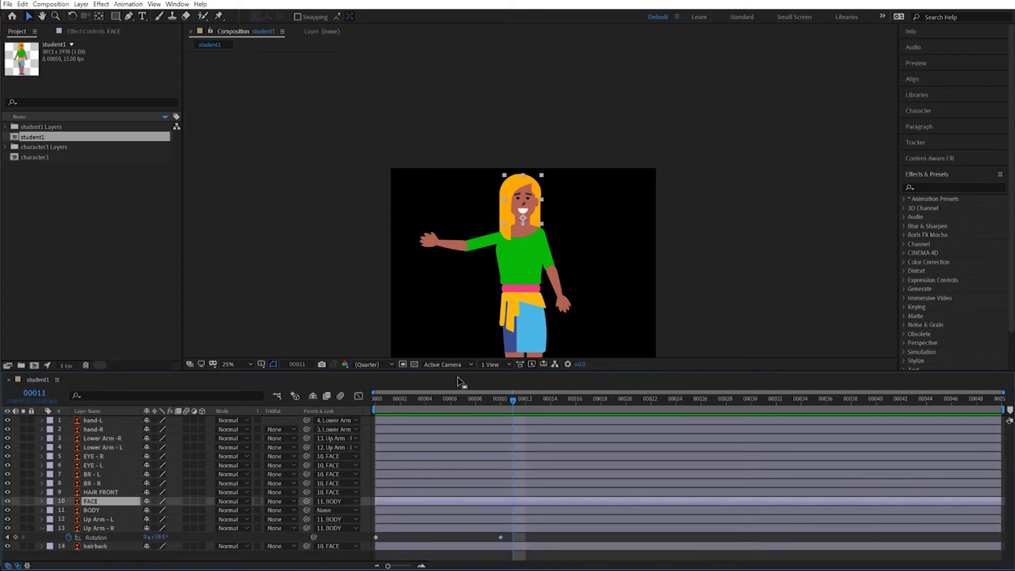
drag(500, 400, 495, 427)
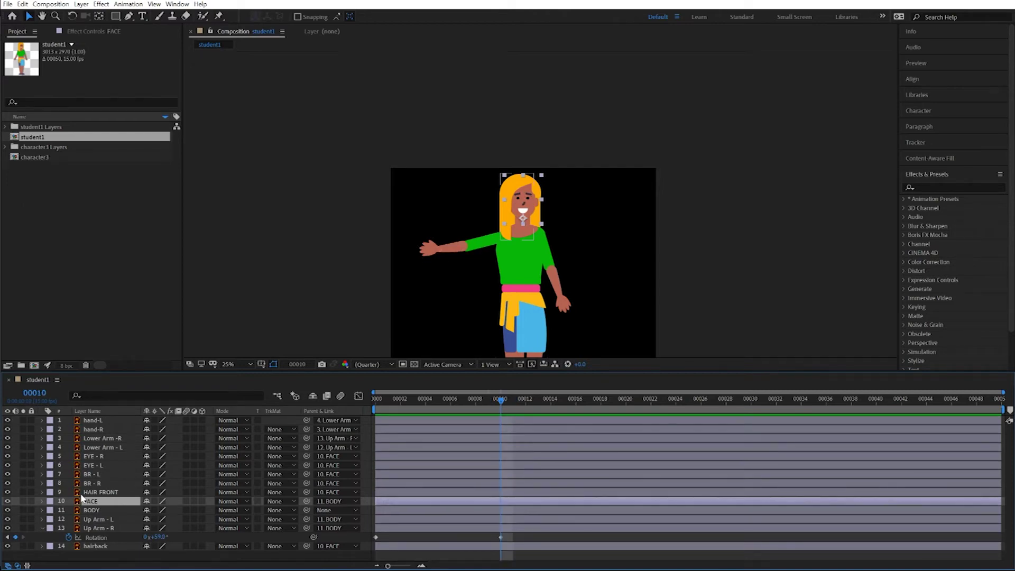
key(r)
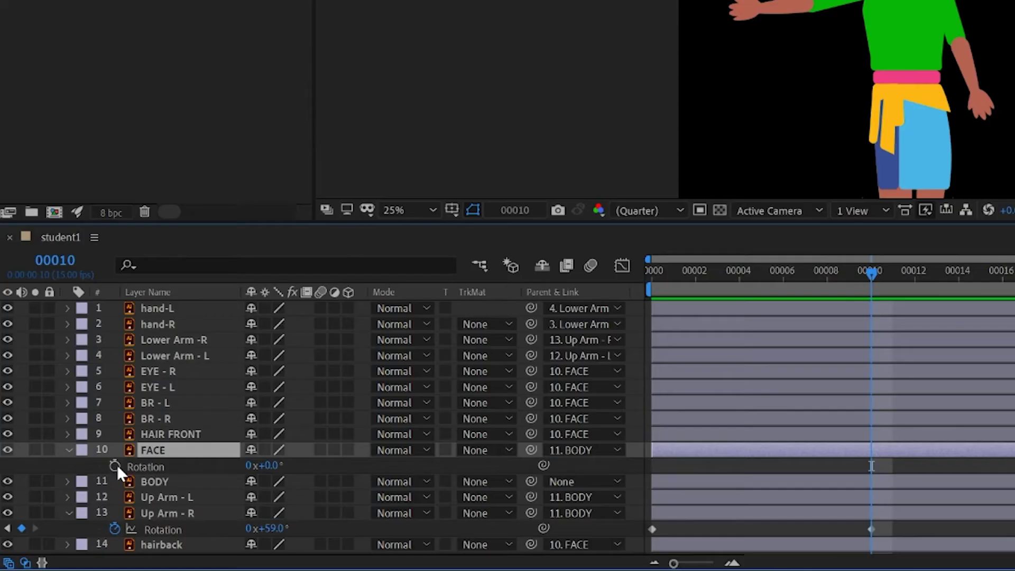
click(69, 510)
- Keyframe the FACE layer's rotation at 10° on frame 15 and -6° on frame 20
drag(869, 271, 1006, 294)
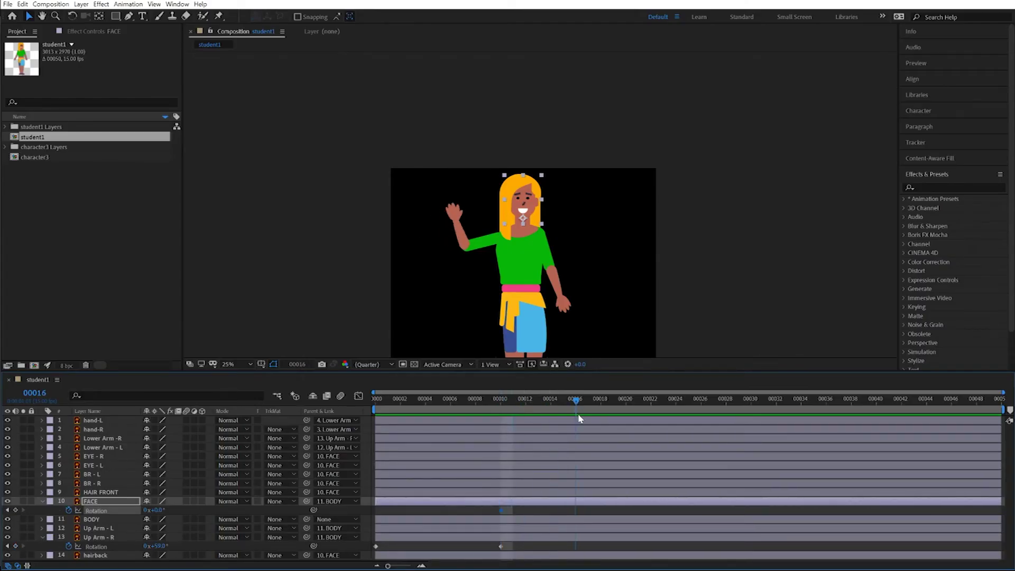
drag(571, 416, 567, 411)
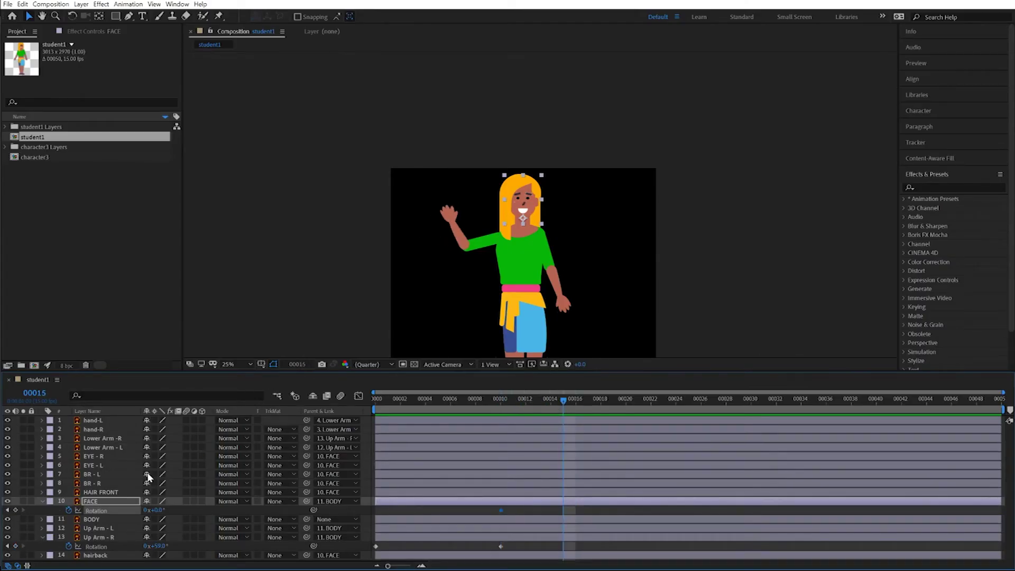
drag(154, 510, 168, 515)
drag(570, 401, 627, 408)
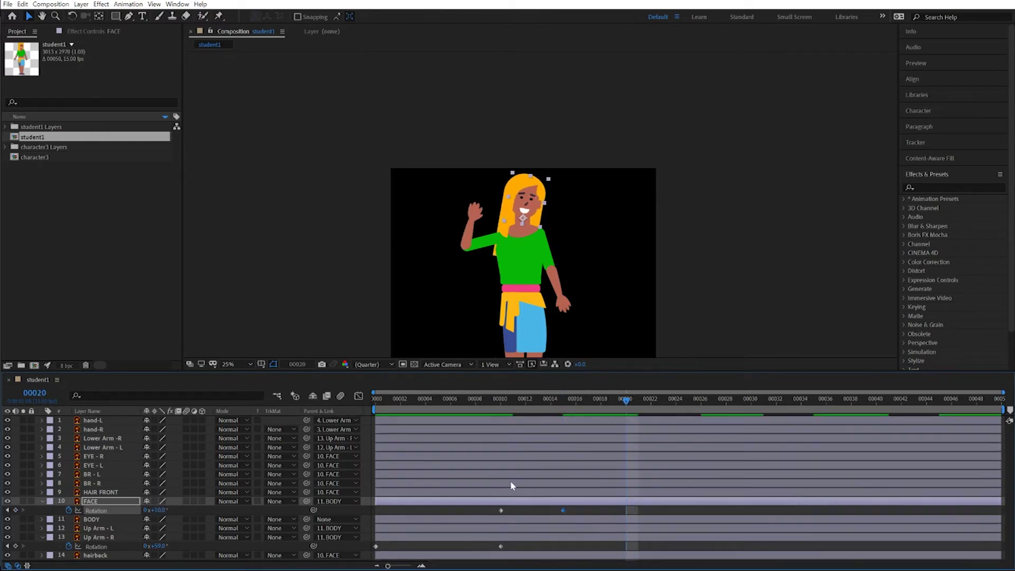
drag(160, 511, 155, 510)
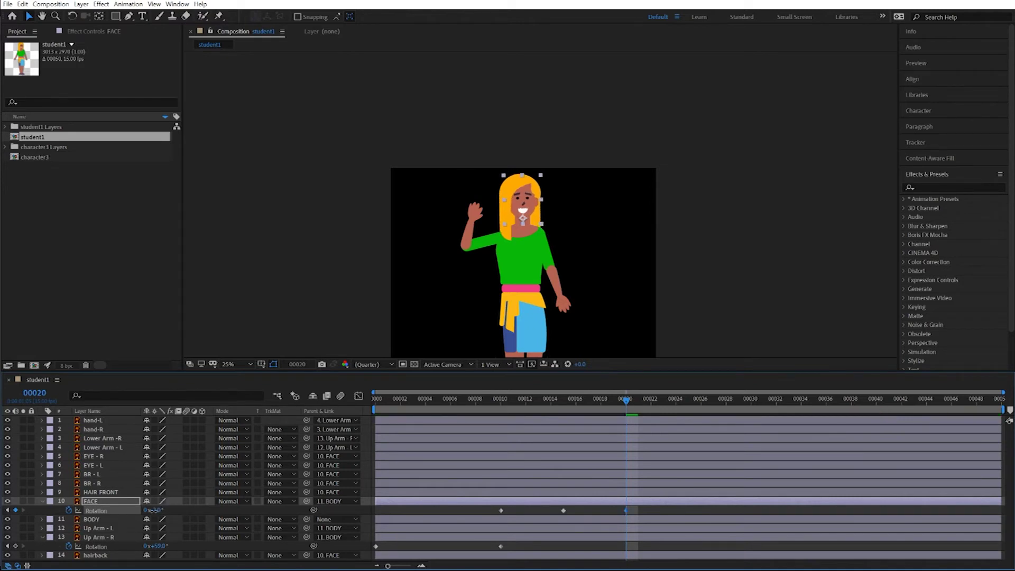
- Keyframe the FACE rotation at 0° on frame 24 and scrub back to frame 10 to check the head tilt
drag(627, 402, 677, 412)
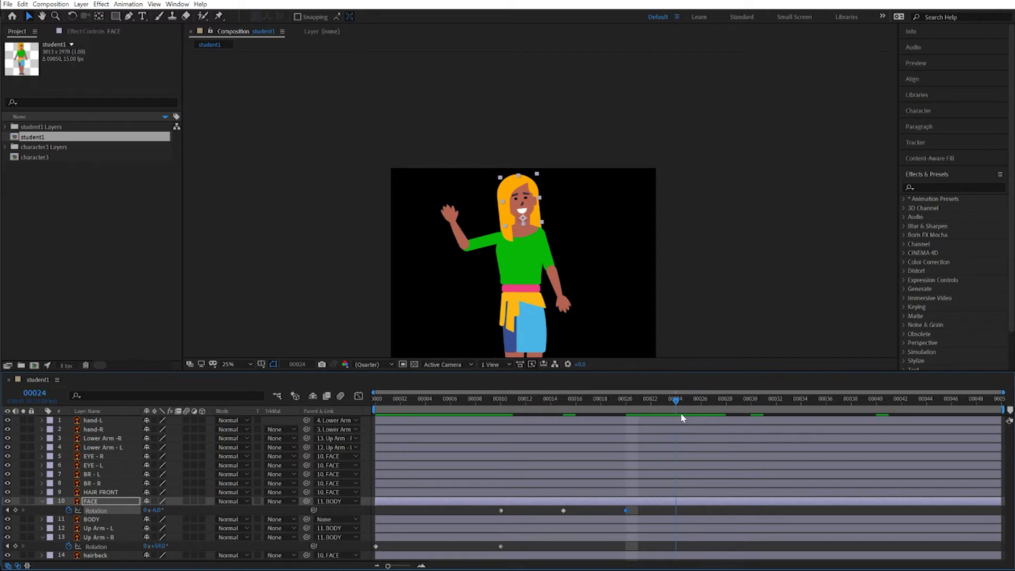
click(153, 510)
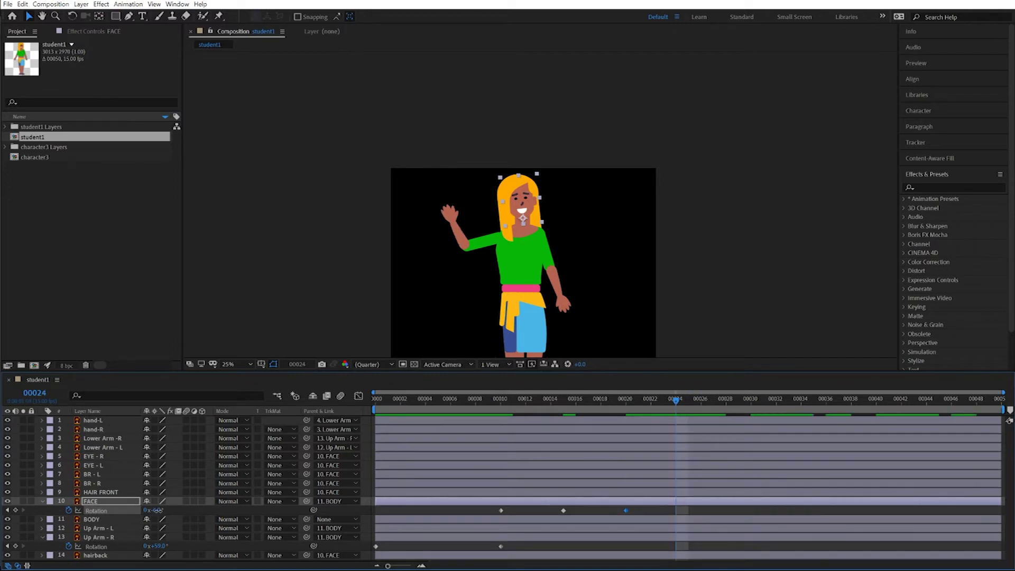
text(0)
key(Return)
drag(682, 399, 505, 452)
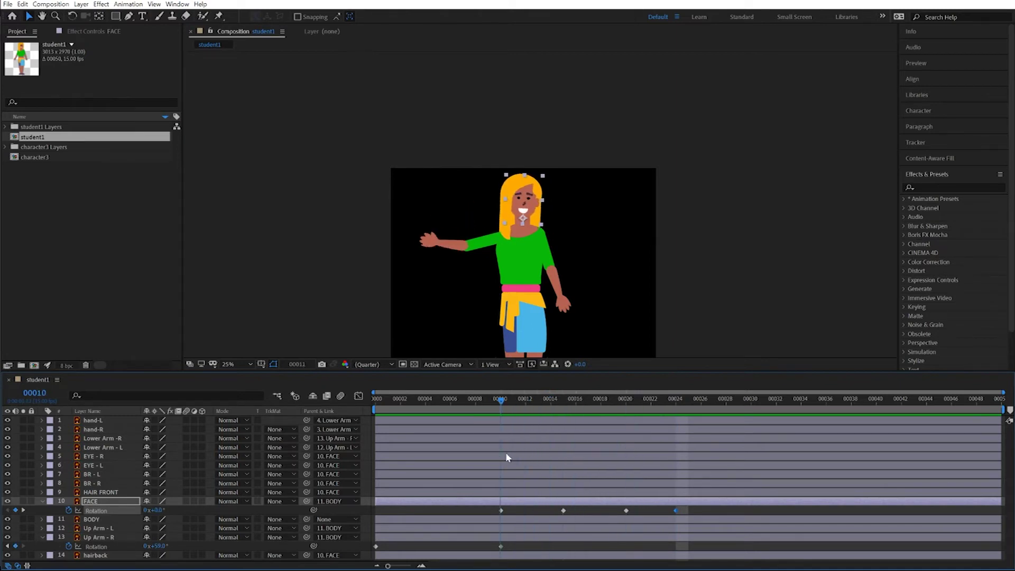
- Collapse the FACE properties and start rotation keyframes on the HAIR FRONT layer at frame 15
click(43, 501)
click(100, 491)
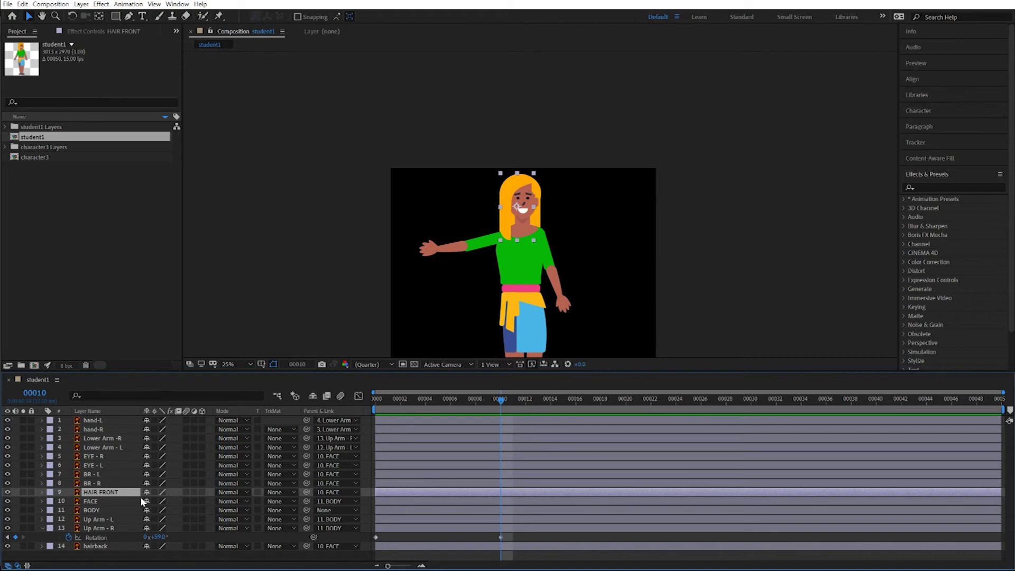
key(r)
drag(502, 402, 565, 410)
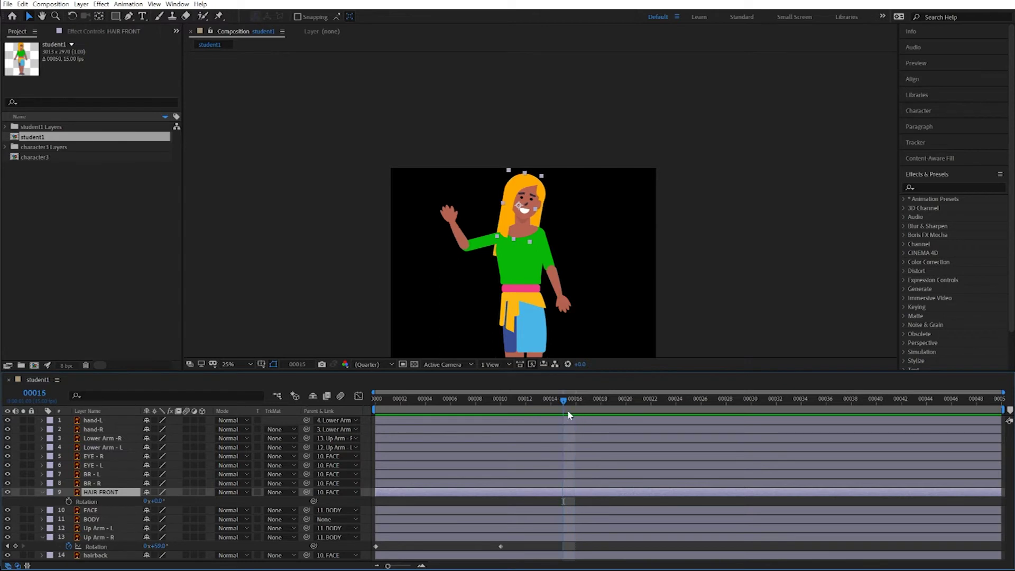
click(68, 501)
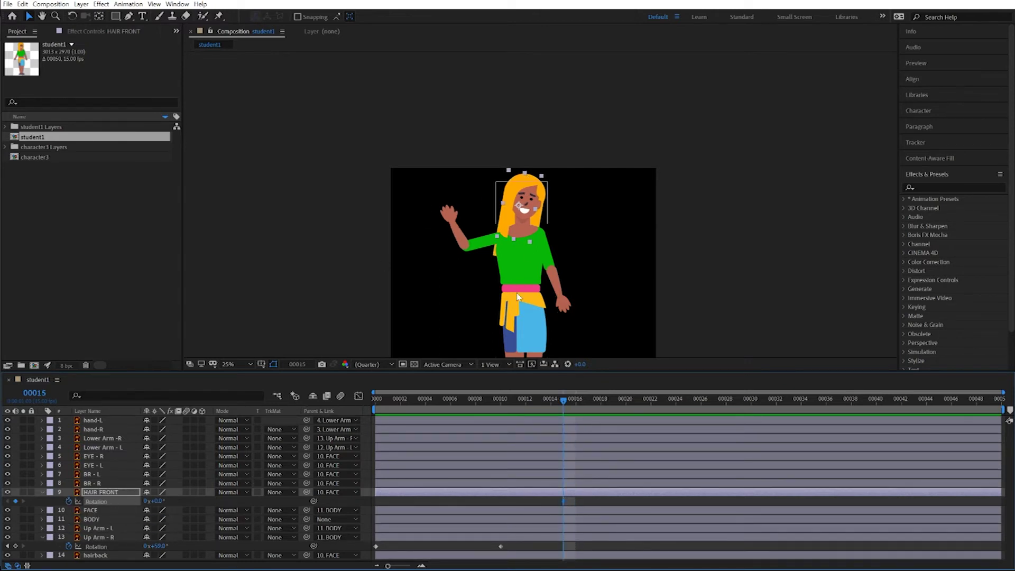
- Keyframe the HAIR FRONT rotation at 6° on frame 18 and -4° on frame 21
drag(574, 412, 598, 401)
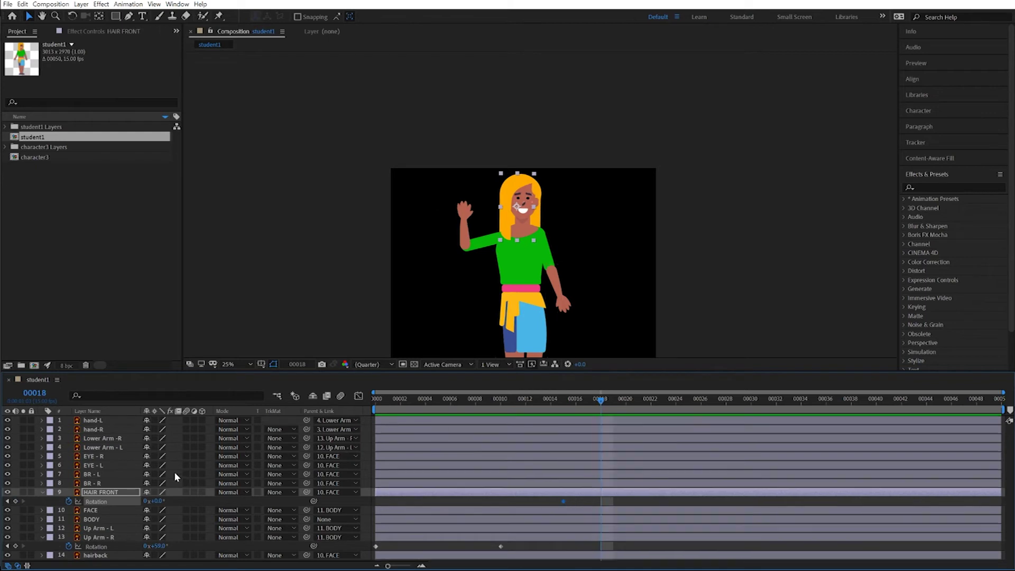
drag(156, 505, 160, 502)
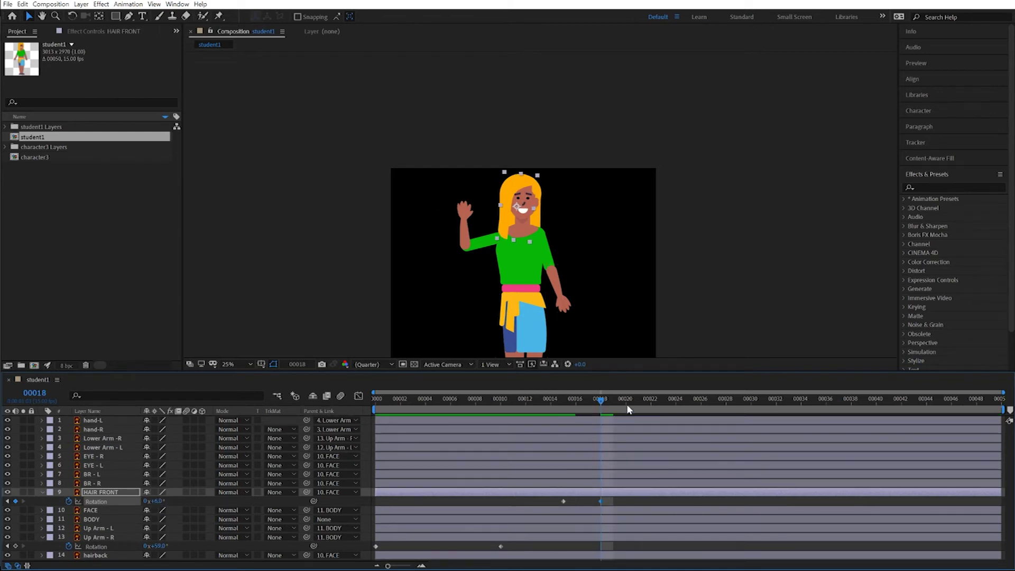
drag(609, 405, 638, 407)
drag(157, 503, 153, 502)
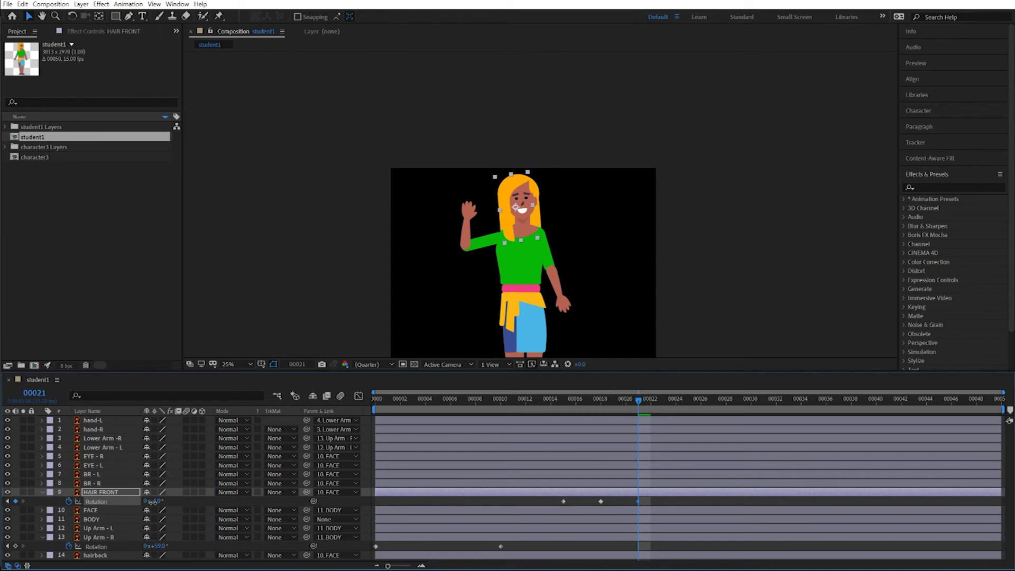
- Keyframe the HAIR FRONT rotation at 7° on frame 24 and 0° on frame 27
drag(631, 399, 672, 429)
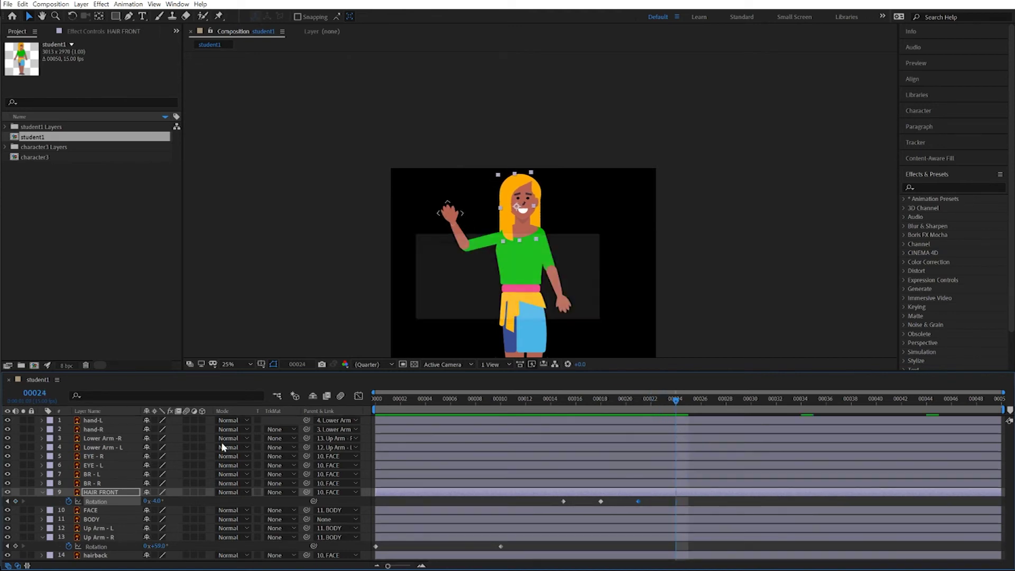
drag(157, 502, 166, 501)
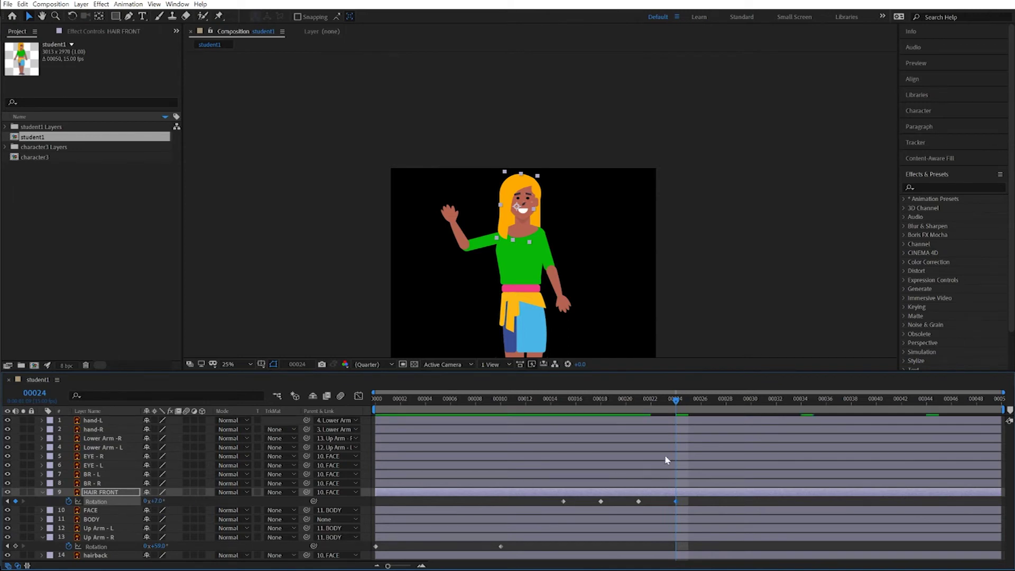
drag(683, 405, 715, 412)
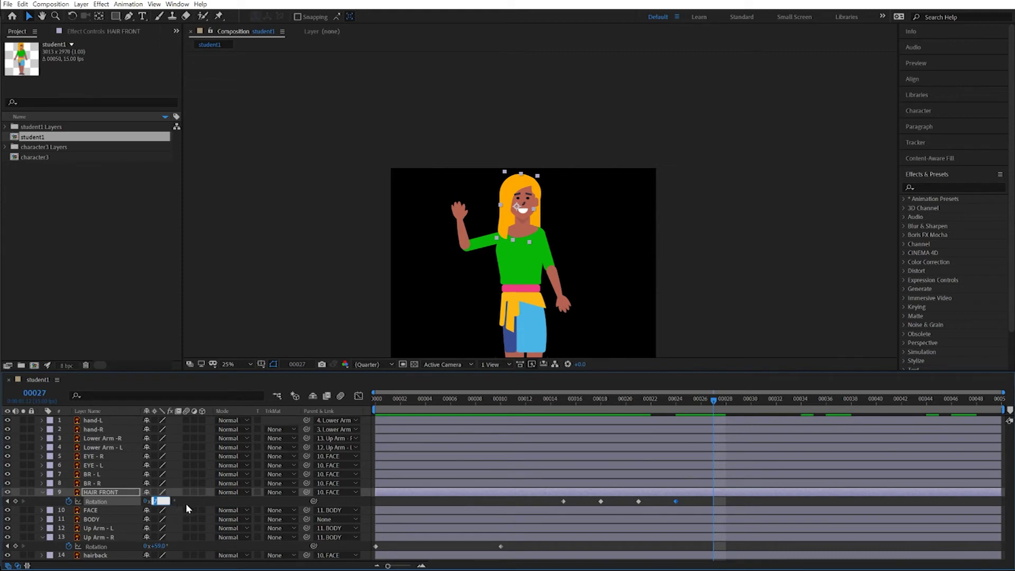
text(0)
key(Return)
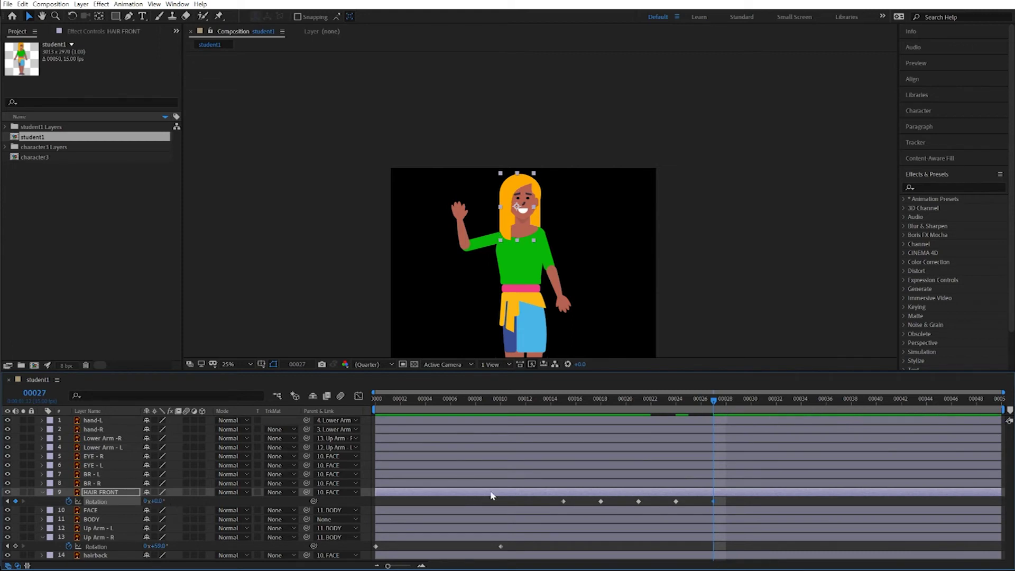
- End the work area at frame 27, preview the animation from frame 0, and scrub through the hair motion
key(n)
drag(715, 400, 348, 404)
key(space)
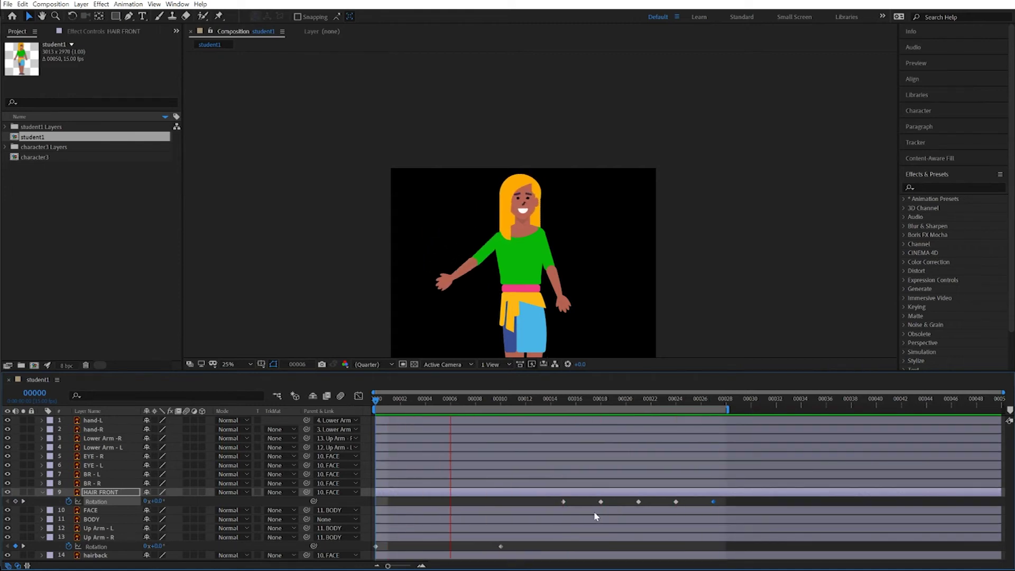
key(space)
drag(592, 402, 657, 414)
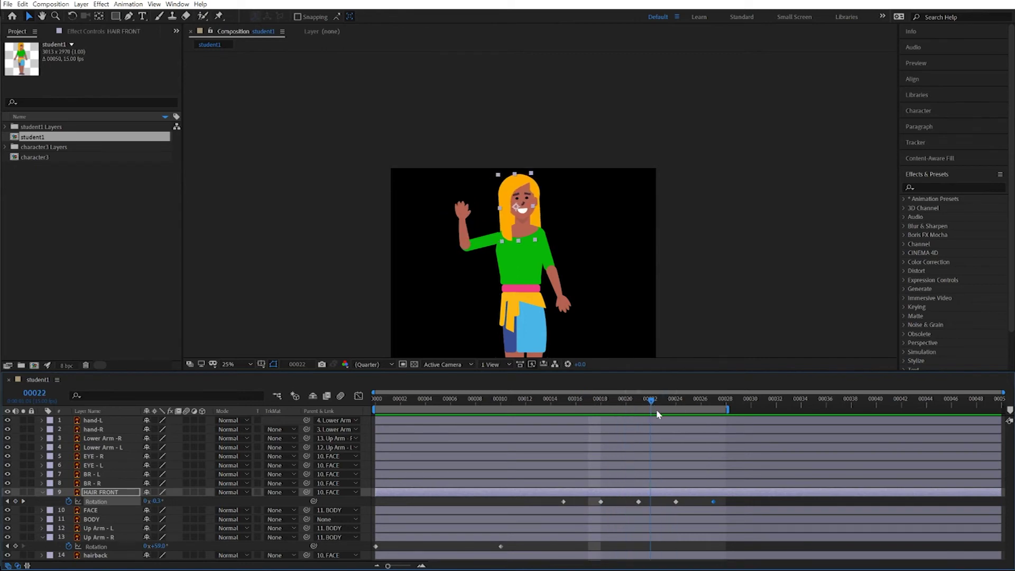
- At frame 18, move the HAIR FRONT layer's anchor point to the top of the head with the Pan Behind tool
drag(651, 402, 601, 397)
click(98, 16)
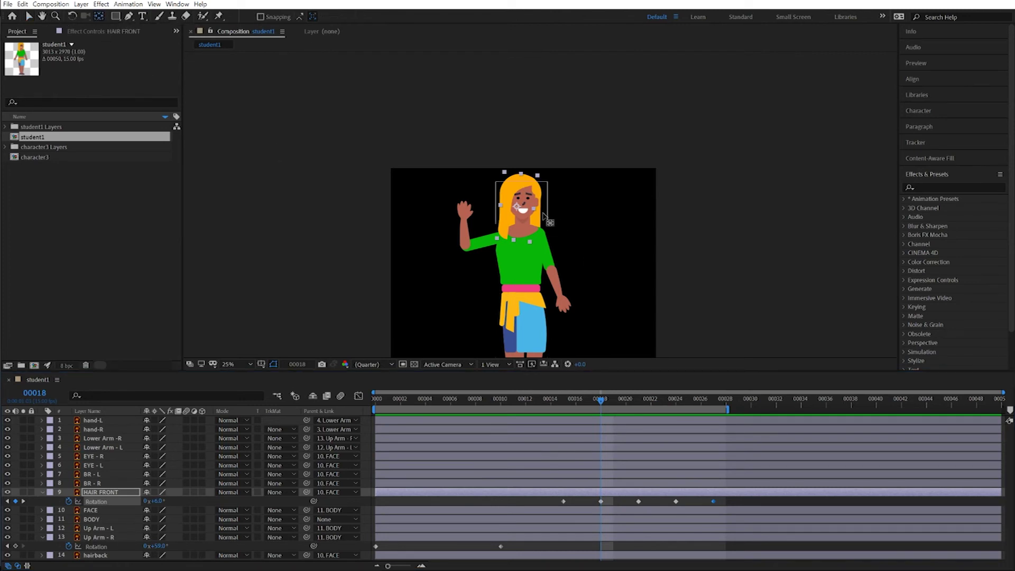
drag(517, 205, 532, 181)
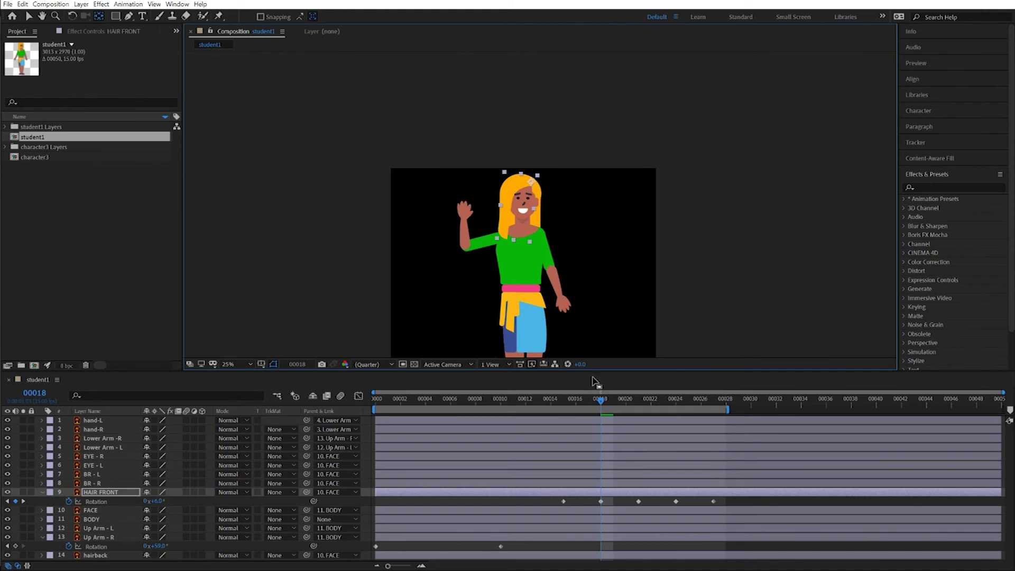
- Collapse the HAIR FRONT properties and start rotation keyframes on the hairback layer at frame 14
drag(597, 402, 551, 442)
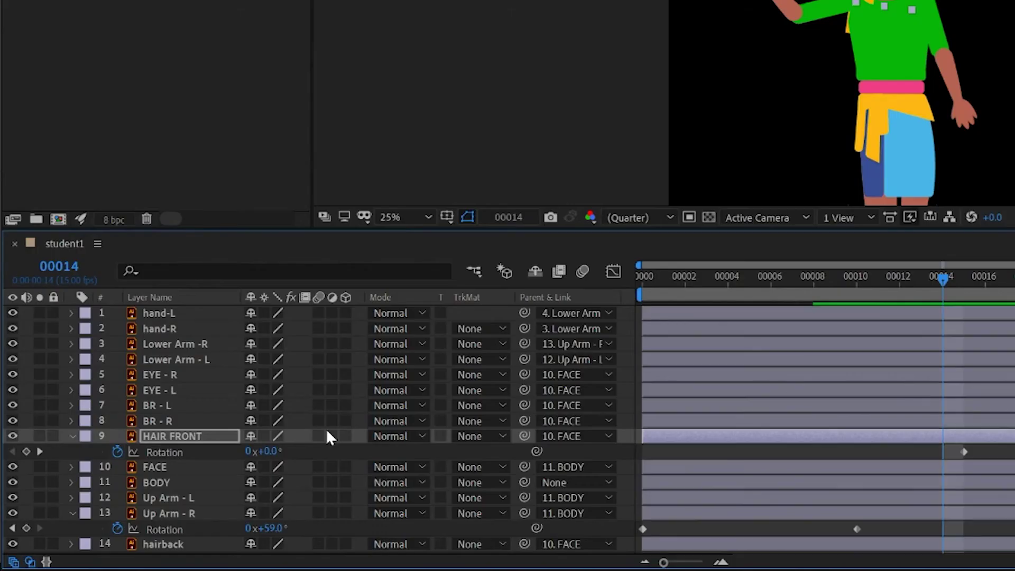
click(72, 436)
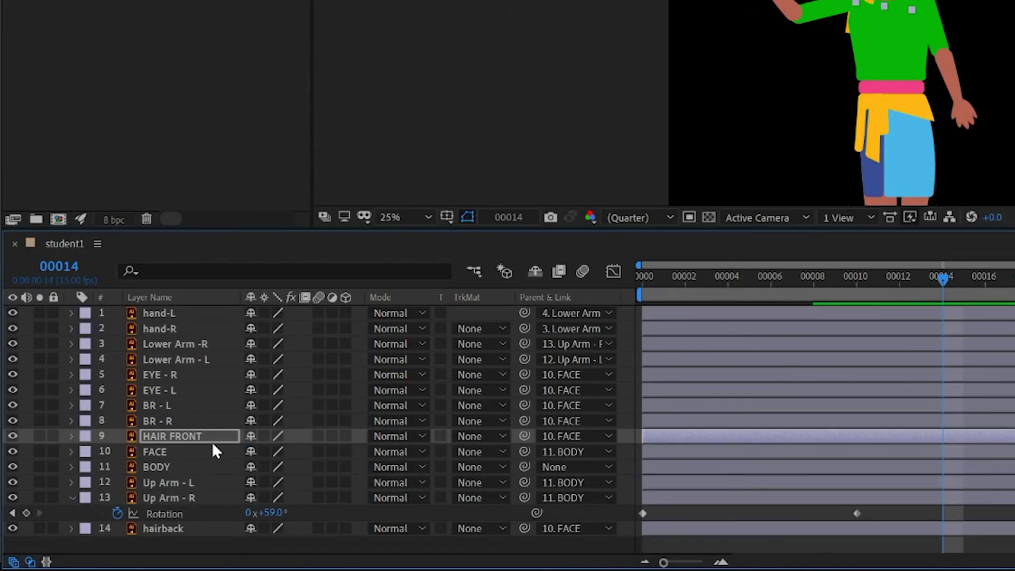
click(170, 528)
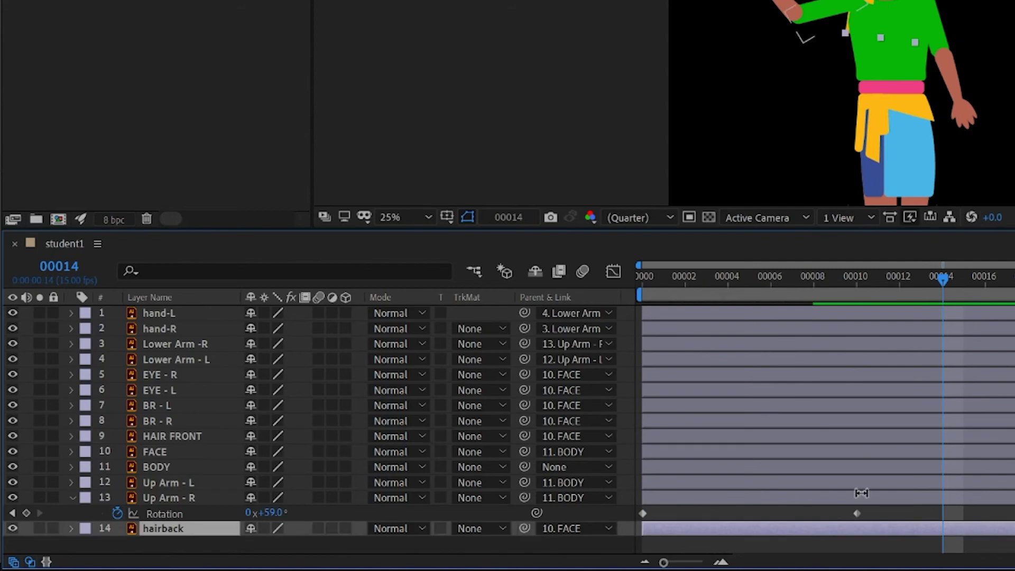
key(r)
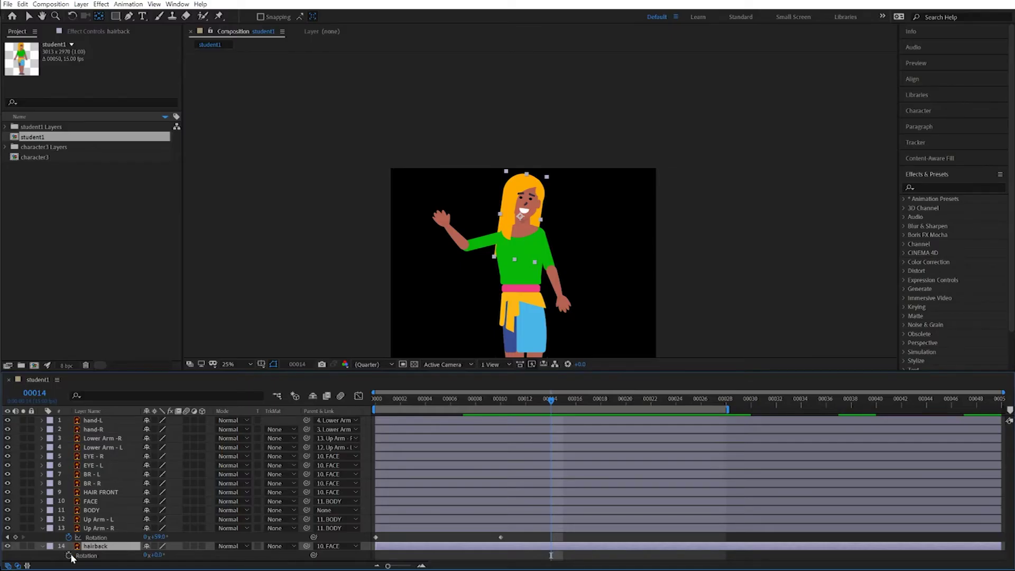
click(118, 543)
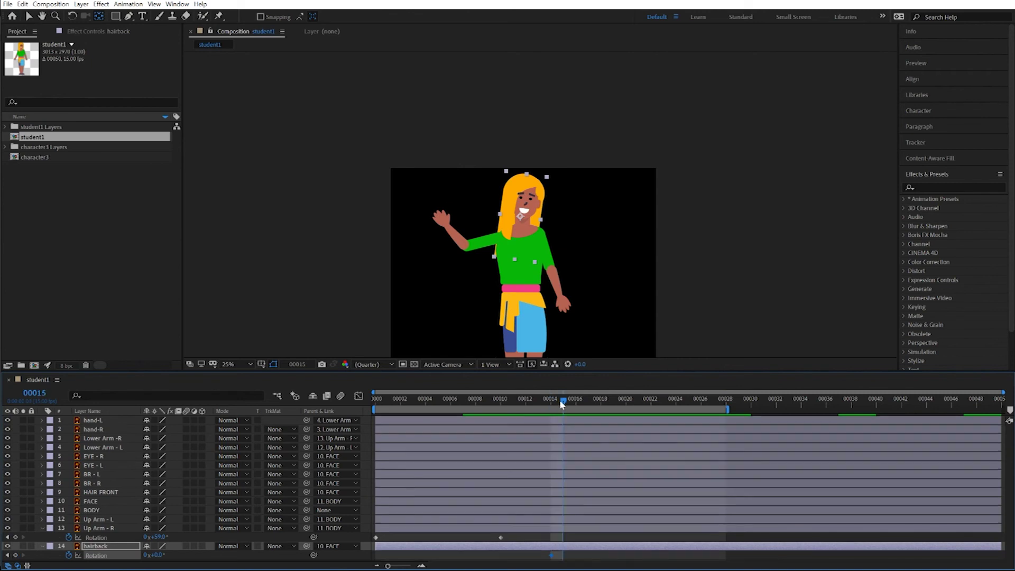
- Keyframe the hairback rotation at 5° on frame 16 and move its anchor point to the top of the head
click(576, 402)
drag(159, 555, 156, 555)
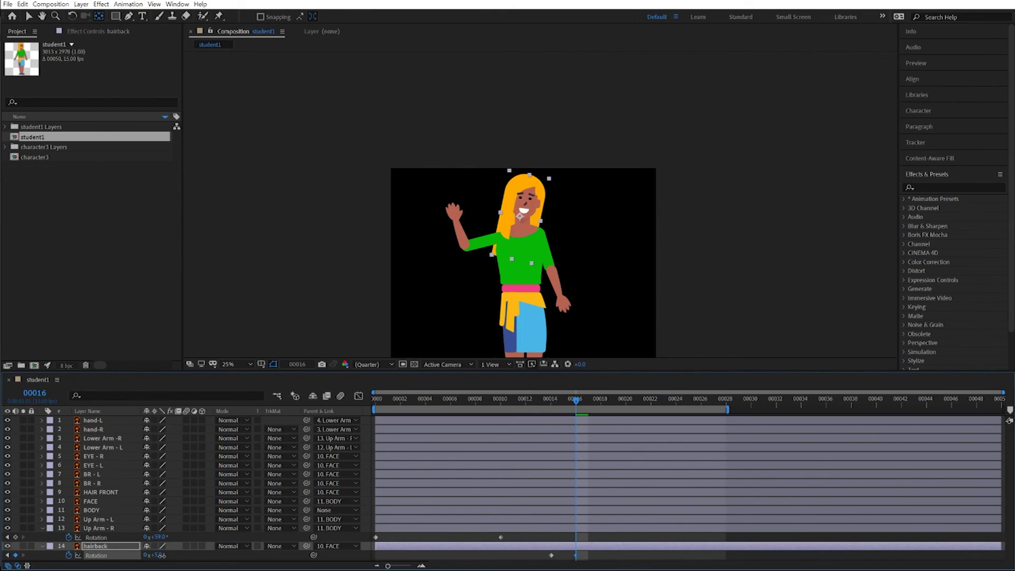
drag(520, 216, 534, 181)
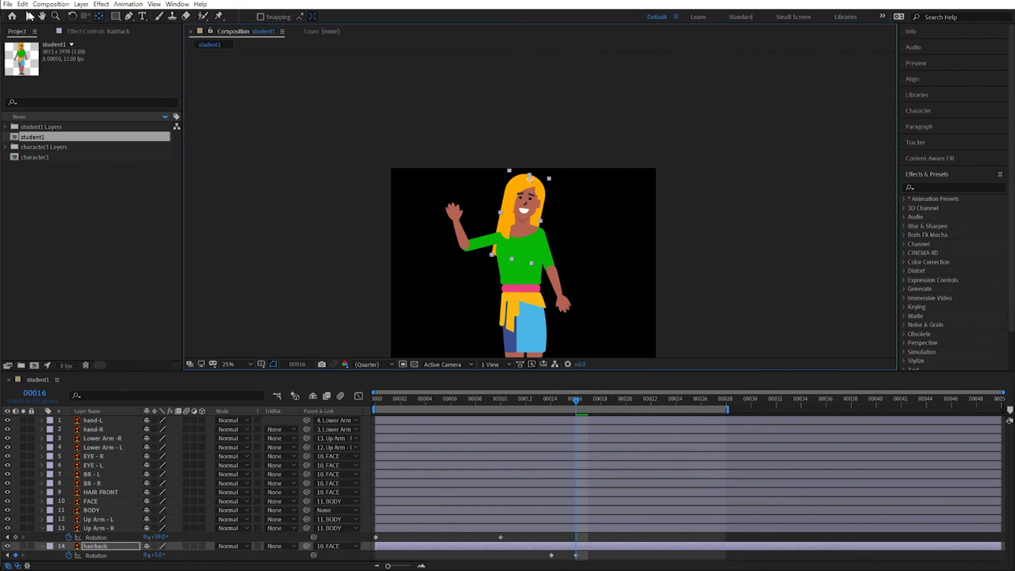
click(29, 16)
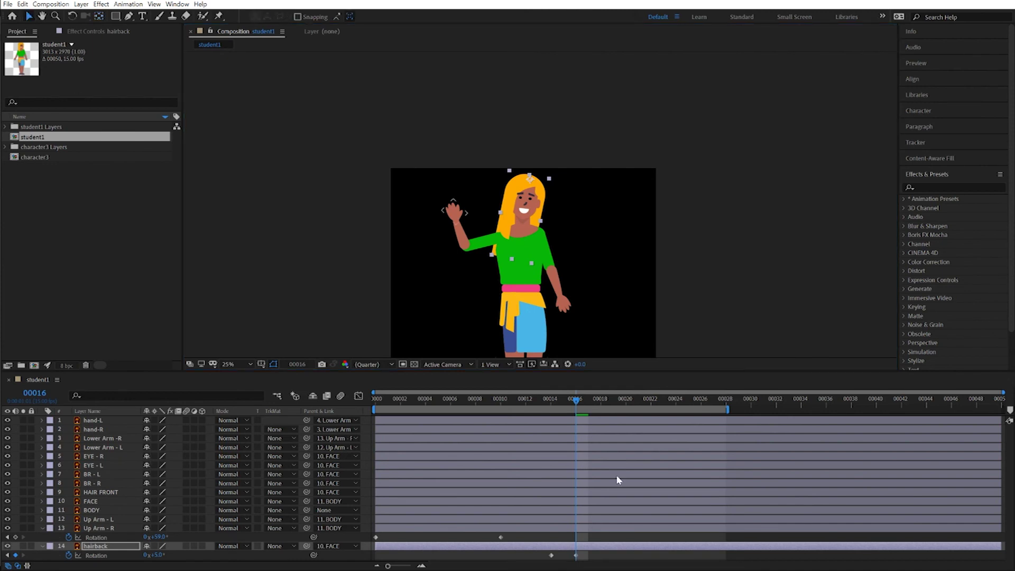
- Keyframe the hairback rotation at 1° on frame 19
drag(584, 407, 607, 442)
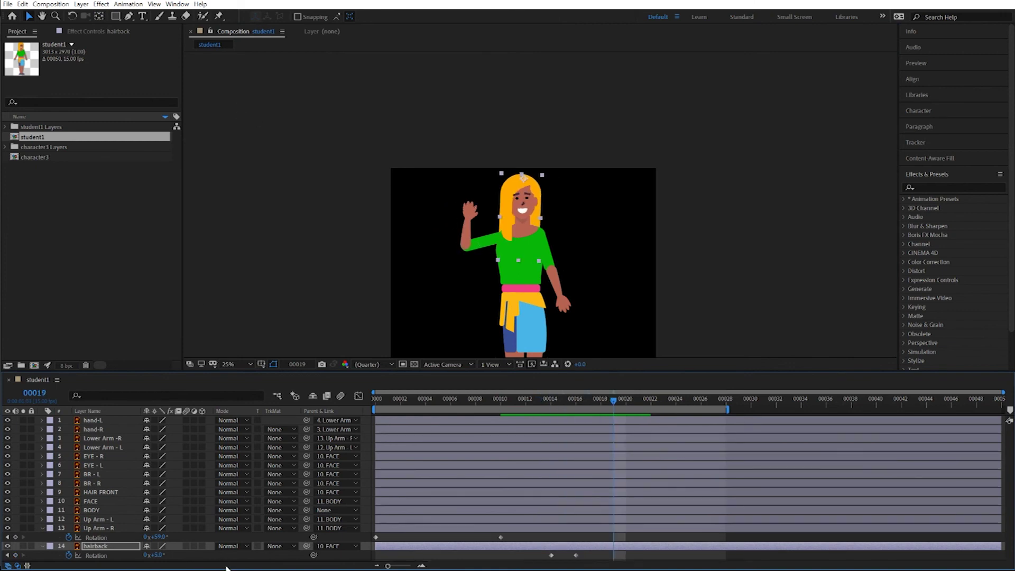
drag(157, 555, 174, 555)
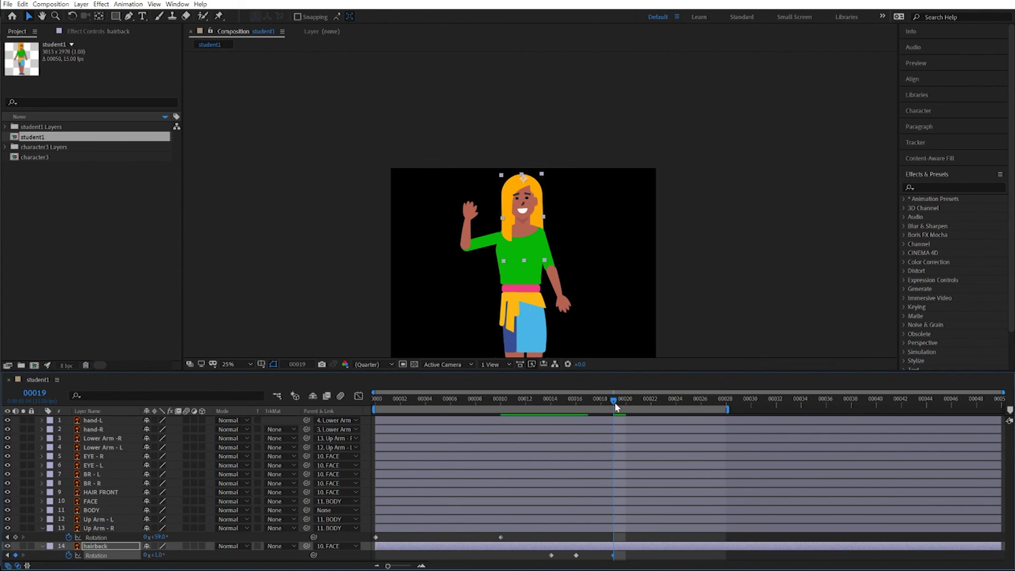
- Keyframe the hairback rotation at 0° on frame 22
drag(618, 402, 635, 407)
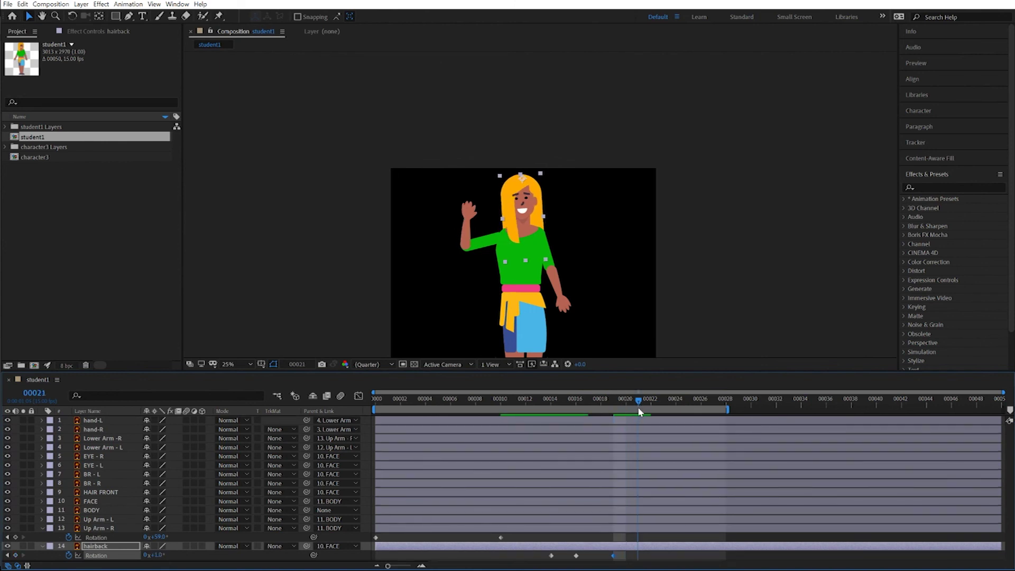
mouse_move(644, 413)
mouse_down()
mouse_move(621, 414)
mouse_move(648, 415)
mouse_up()
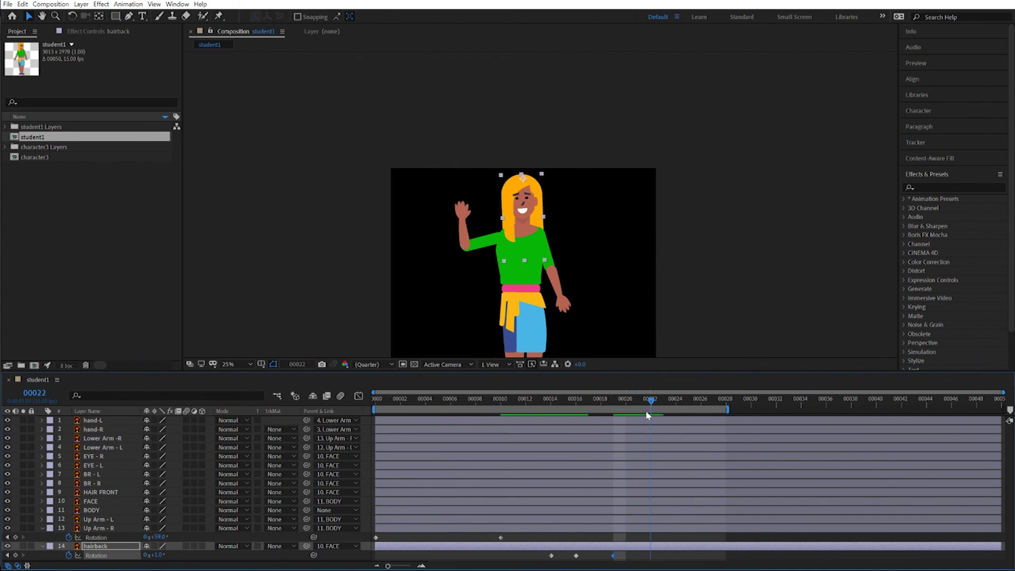
click(160, 556)
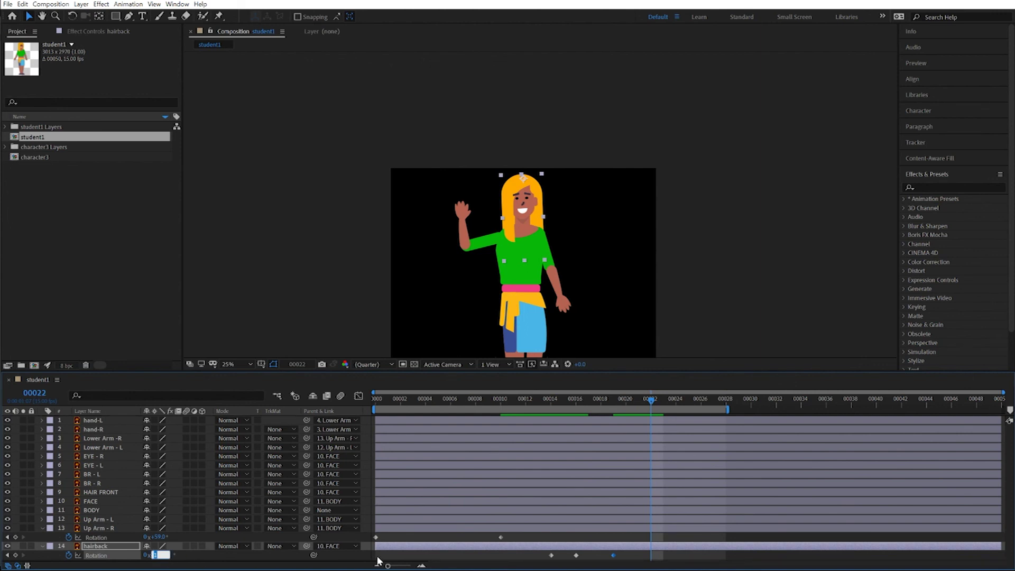
key(Return)
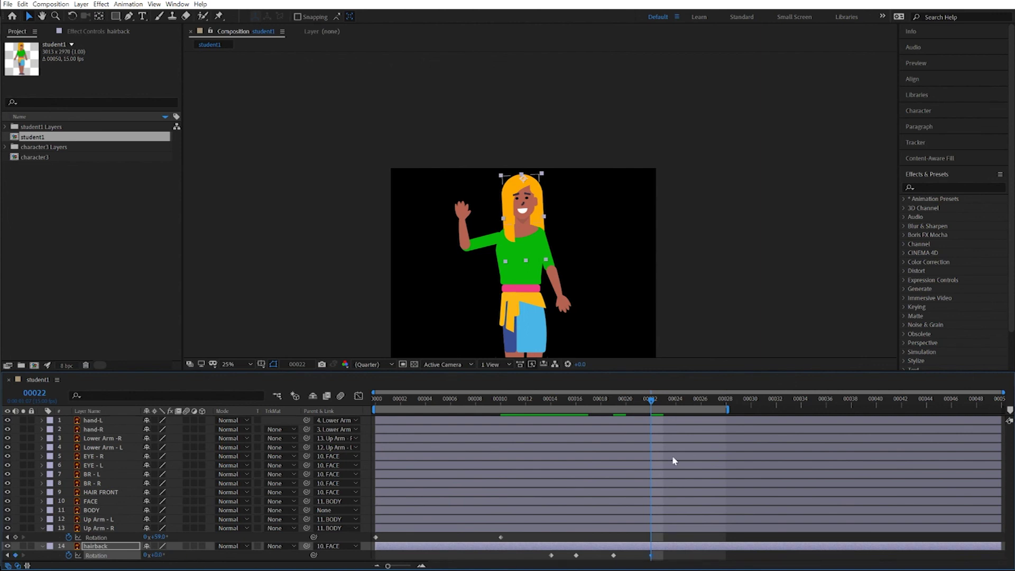
- Play back the animation to review the arm wave together with the head and hair motion
key(space)
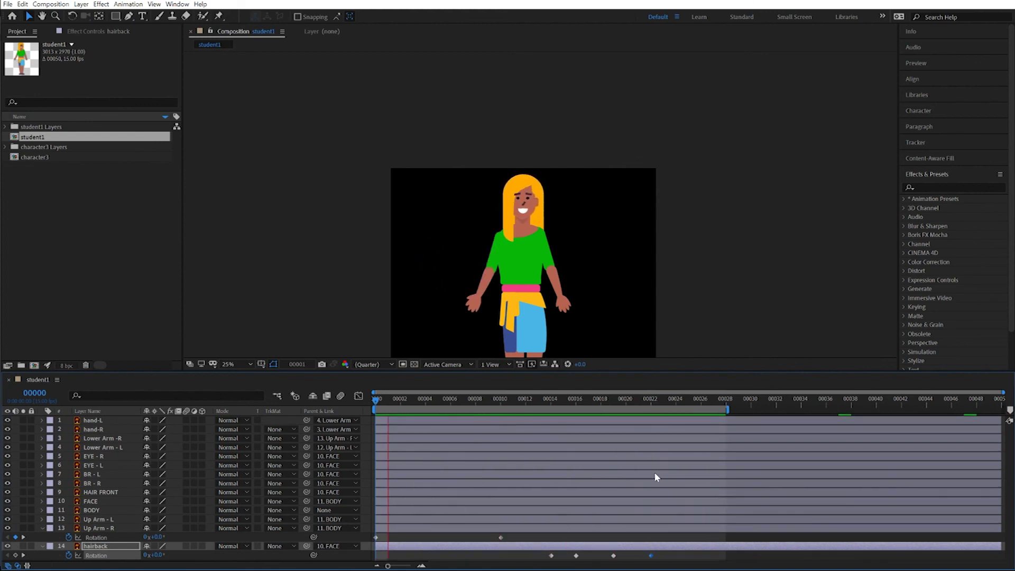
key(space)
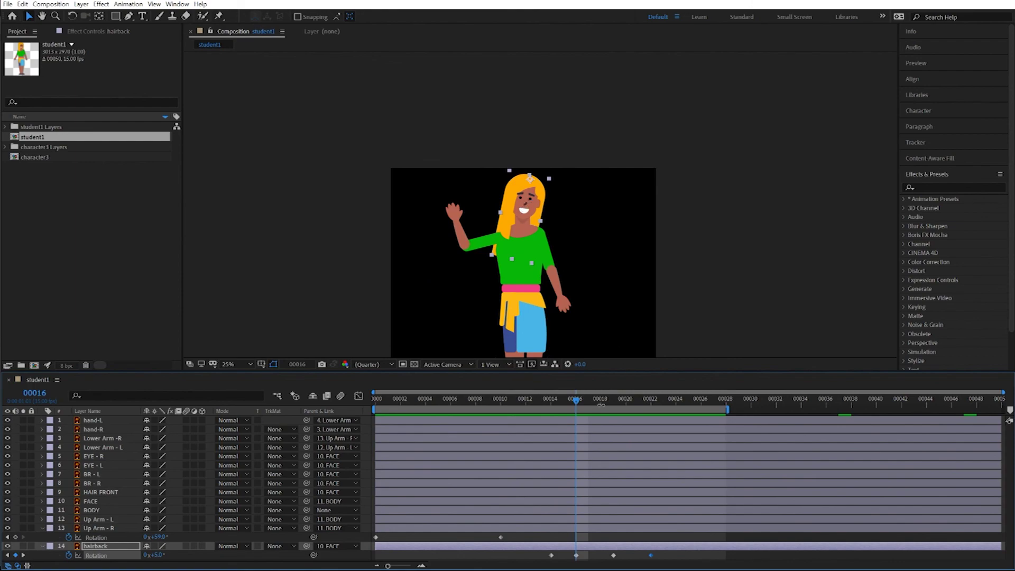
key(space)
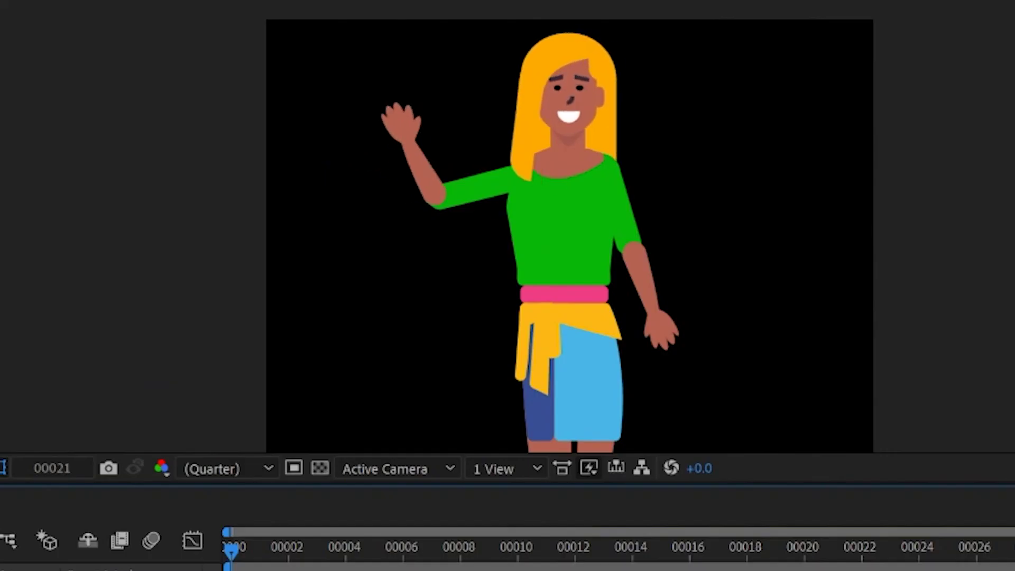